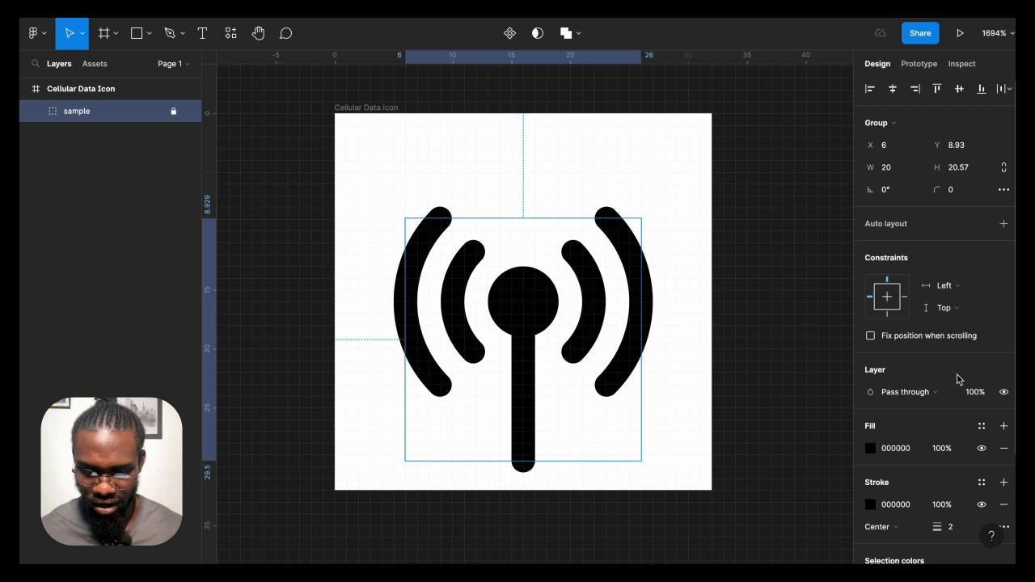
Step: Lower the opacity of the locked sample group to 20%
{"action": "left_click", "coordinate": [974, 393]}
{"action": "key", "text": "BackSpace"}
{"action": "key", "text": "BackSpace"}
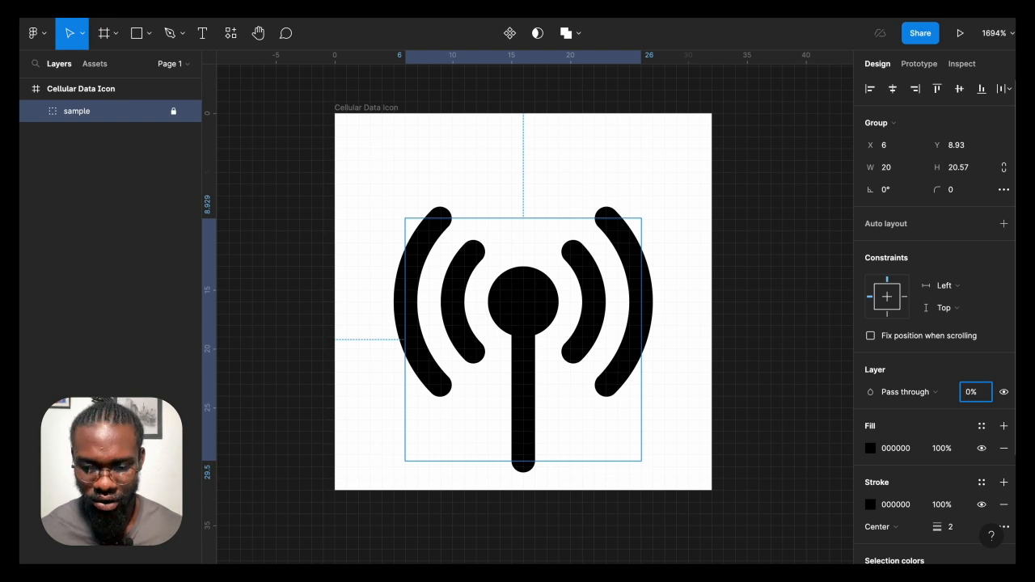
{"action": "type", "text": "2"}
{"action": "key", "text": "Return"}
{"action": "left_click", "coordinate": [755, 327]}
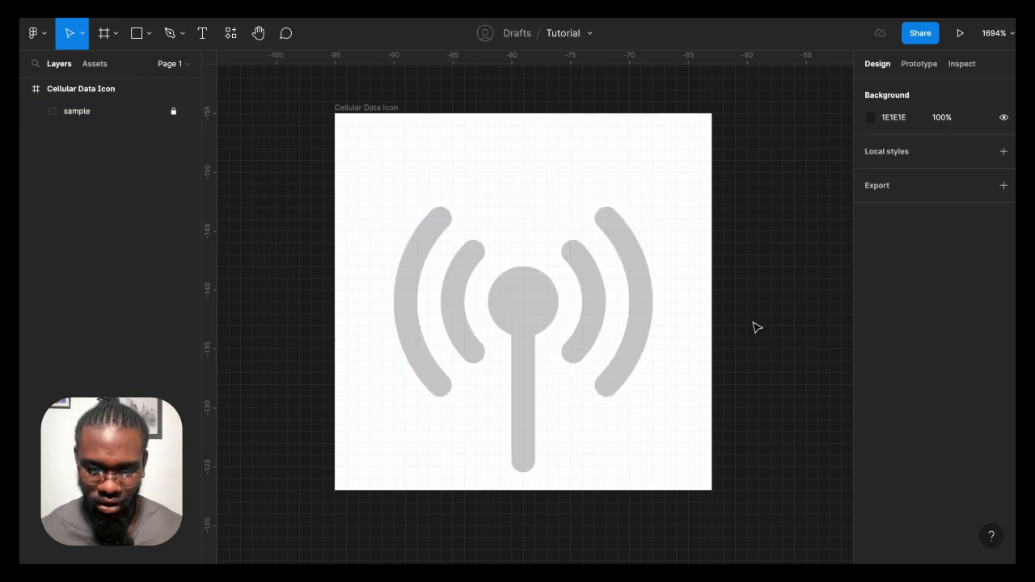
Step: Draw a 4 × 4 circle at X 14, Y 14, centred on the dot of the sample icon
{"action": "scroll", "coordinate": [620, 357], "scroll_direction": "up", "scroll_amount": 3}
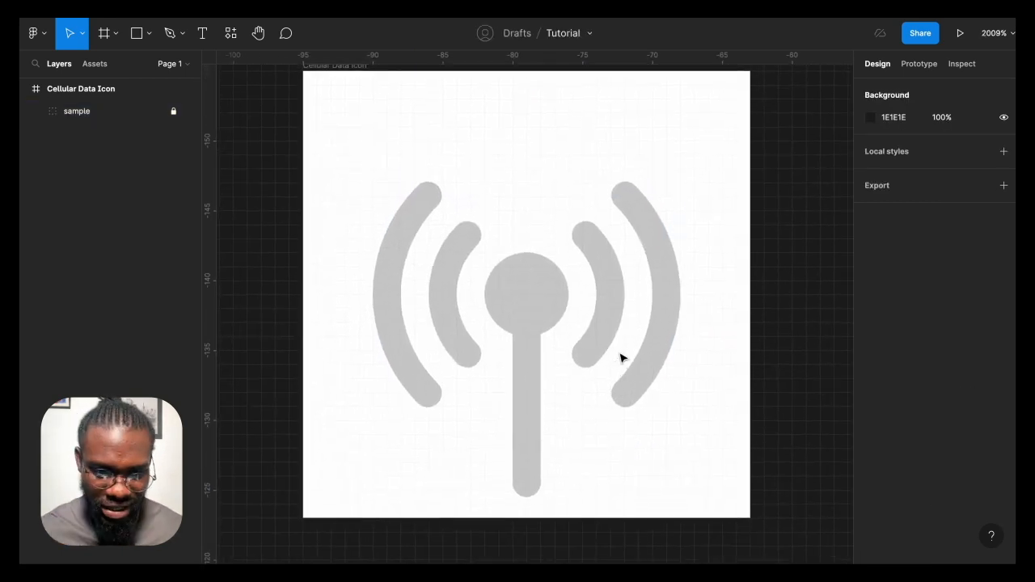
{"action": "scroll", "coordinate": [621, 357], "scroll_direction": "up", "scroll_amount": 1}
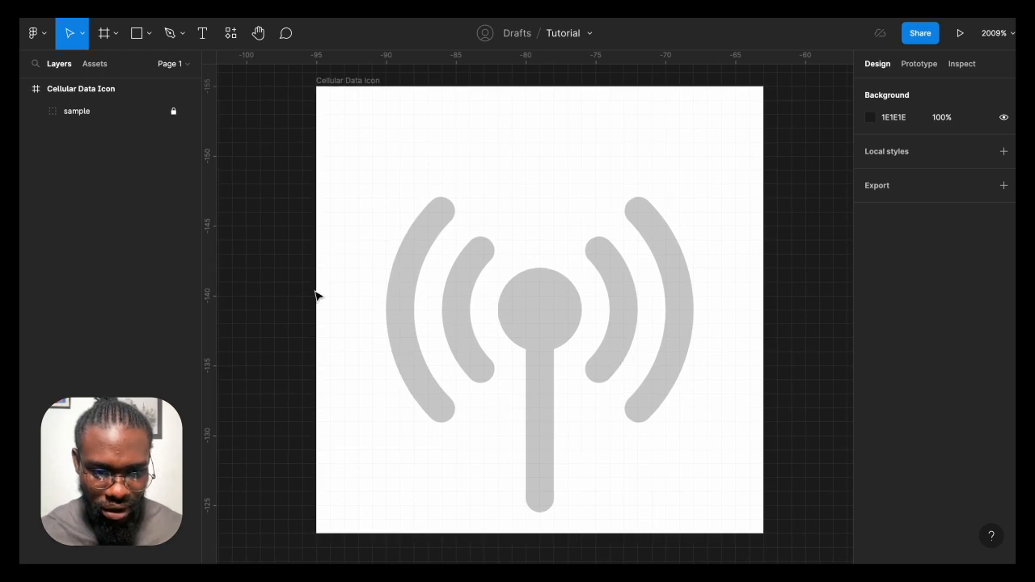
{"action": "left_click", "coordinate": [148, 36]}
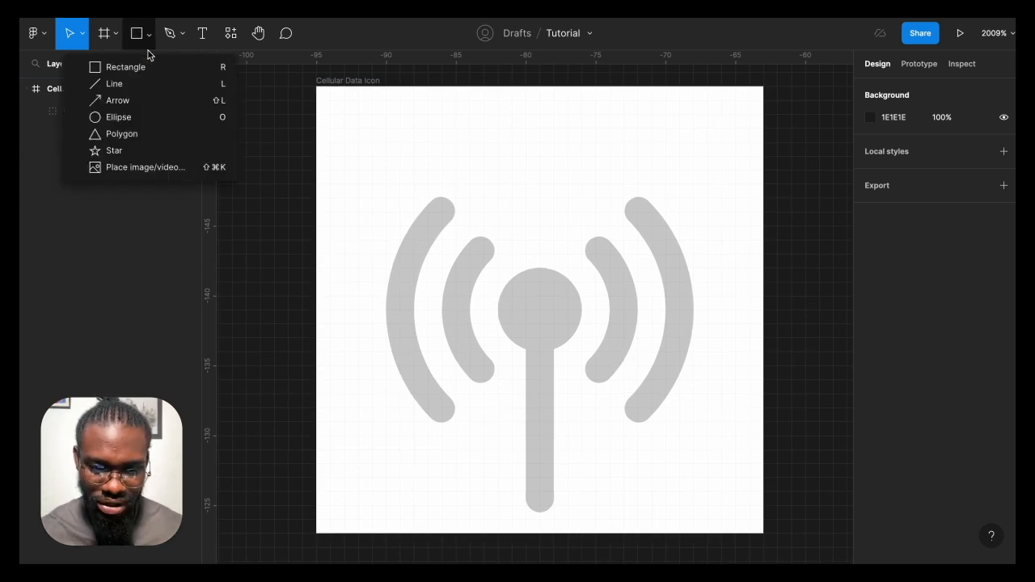
{"action": "left_click", "coordinate": [168, 123]}
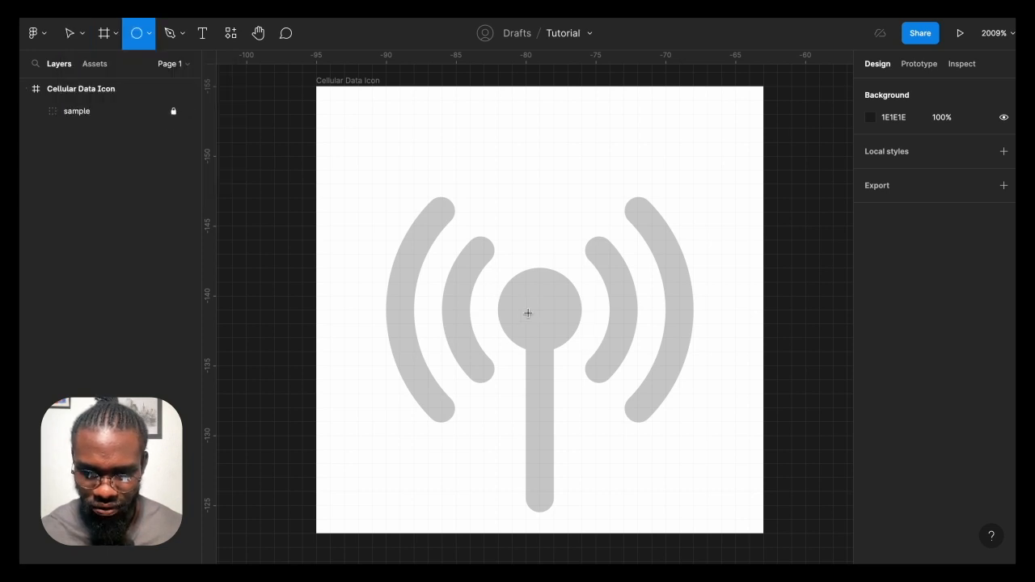
{"action": "left_click_drag", "start_coordinate": [536, 314], "coordinate": [552, 336]}
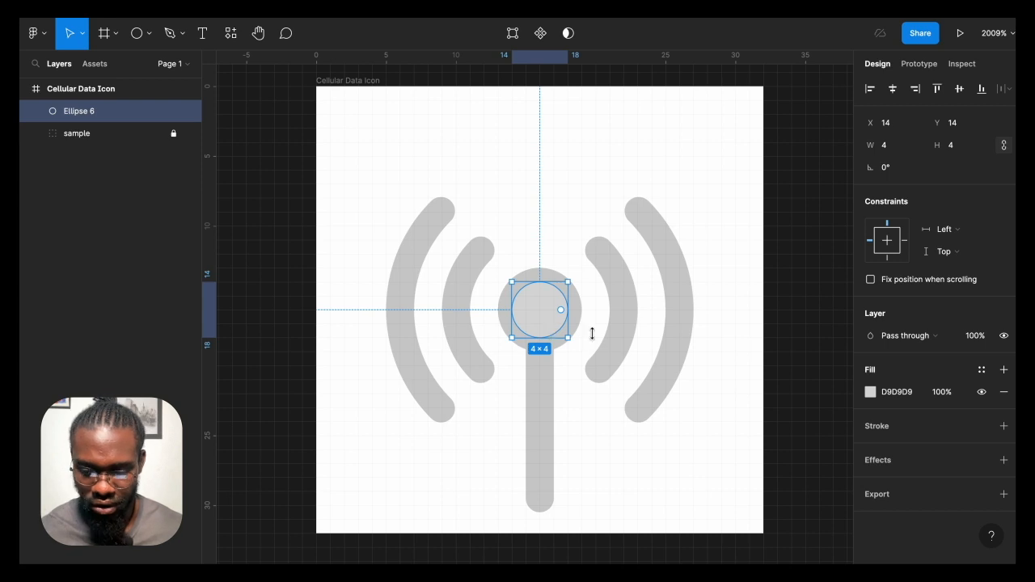
Step: Add a black stroke to the circle with a thickness of 2 and Center alignment
{"action": "left_click", "coordinate": [1003, 426]}
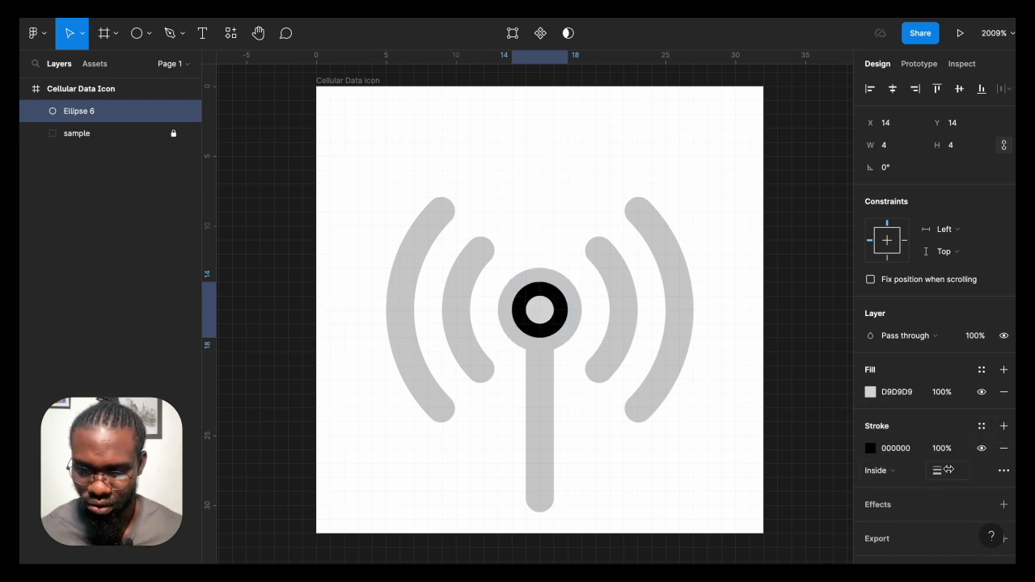
{"action": "left_click", "coordinate": [952, 471]}
{"action": "type", "text": "2"}
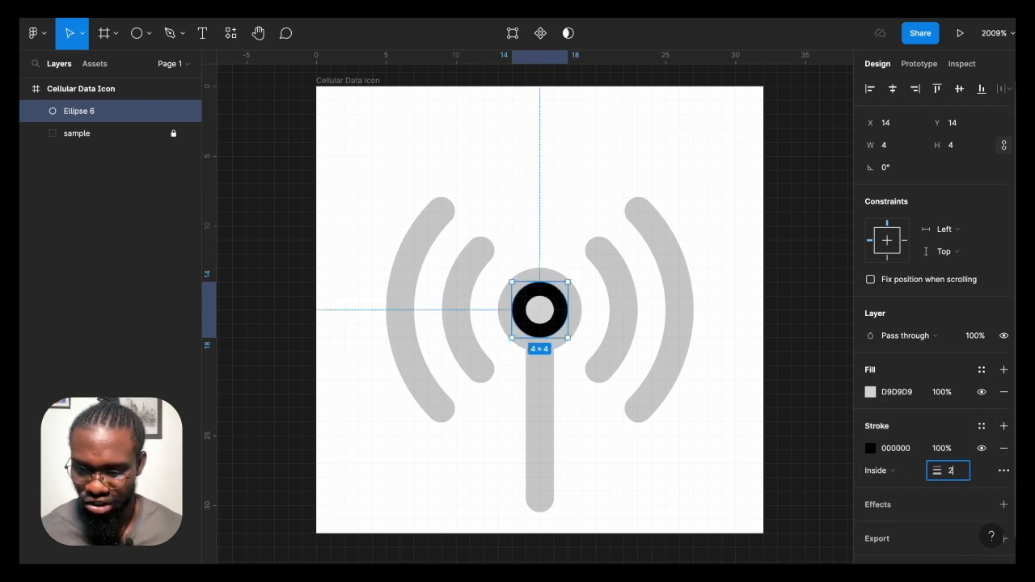
{"action": "key", "text": "Return"}
{"action": "left_click", "coordinate": [892, 473]}
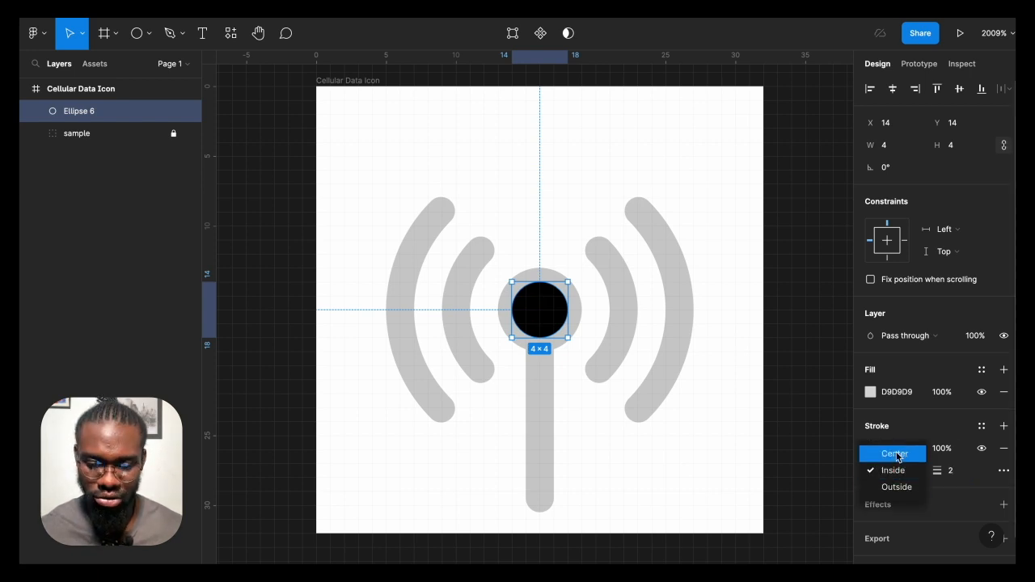
{"action": "left_click", "coordinate": [894, 454]}
{"action": "left_click", "coordinate": [534, 397]}
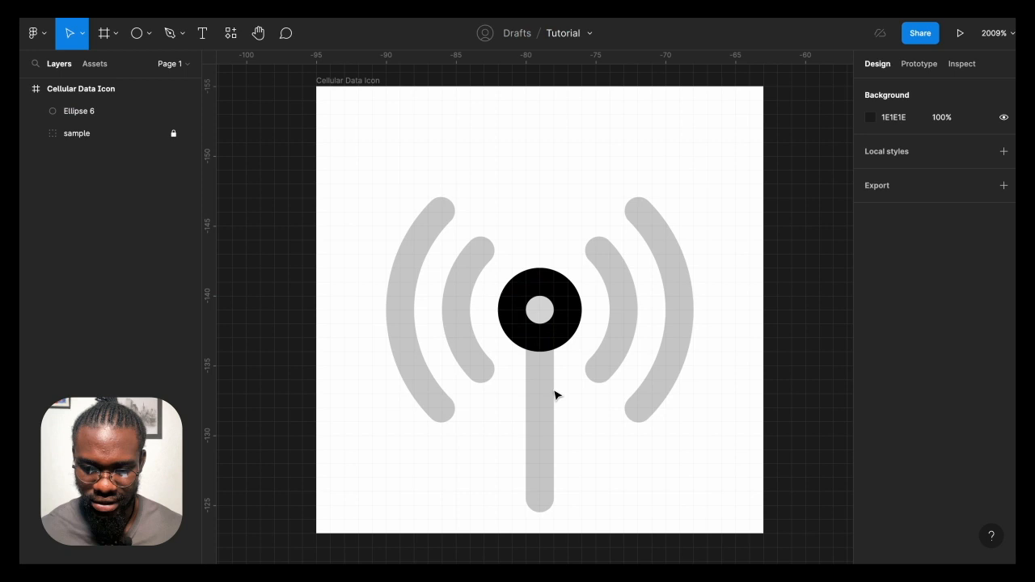
Step: Remove the fill from the small centre circle
{"action": "left_click", "coordinate": [543, 338]}
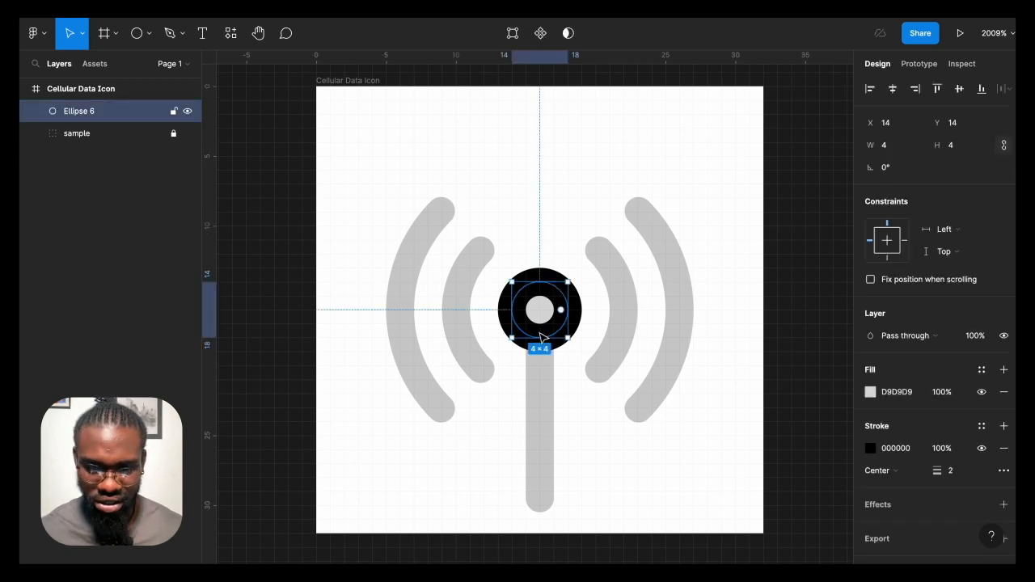
{"action": "key", "text": "ctrl+d"}
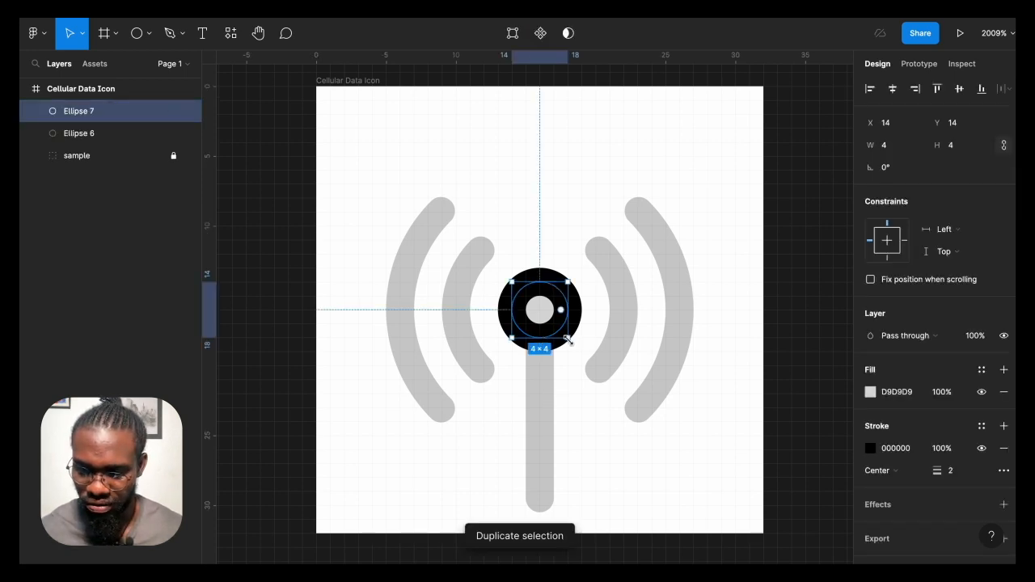
{"action": "key", "text": "ctrl+z"}
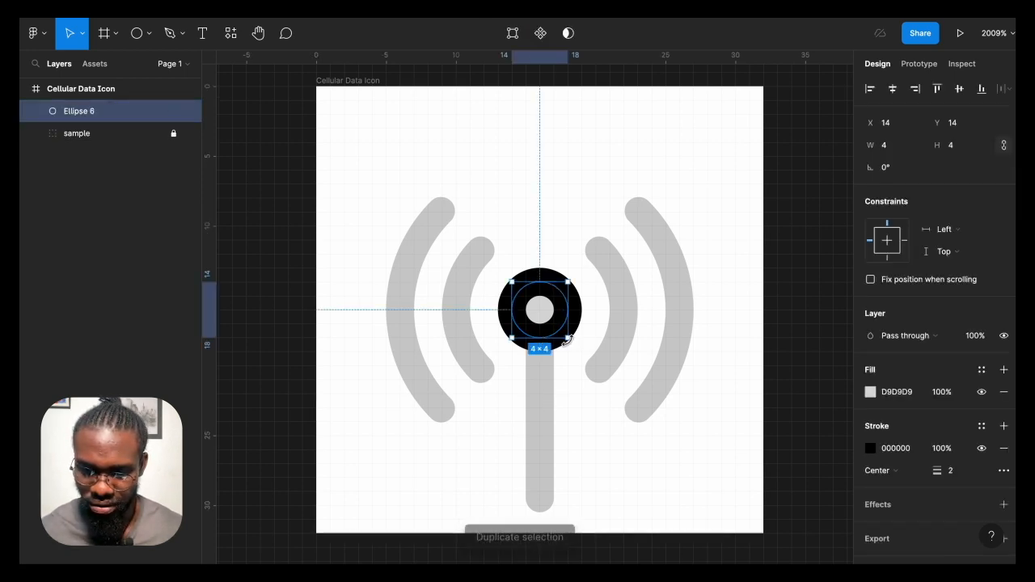
{"action": "left_click", "coordinate": [1003, 393]}
{"action": "left_click", "coordinate": [556, 372]}
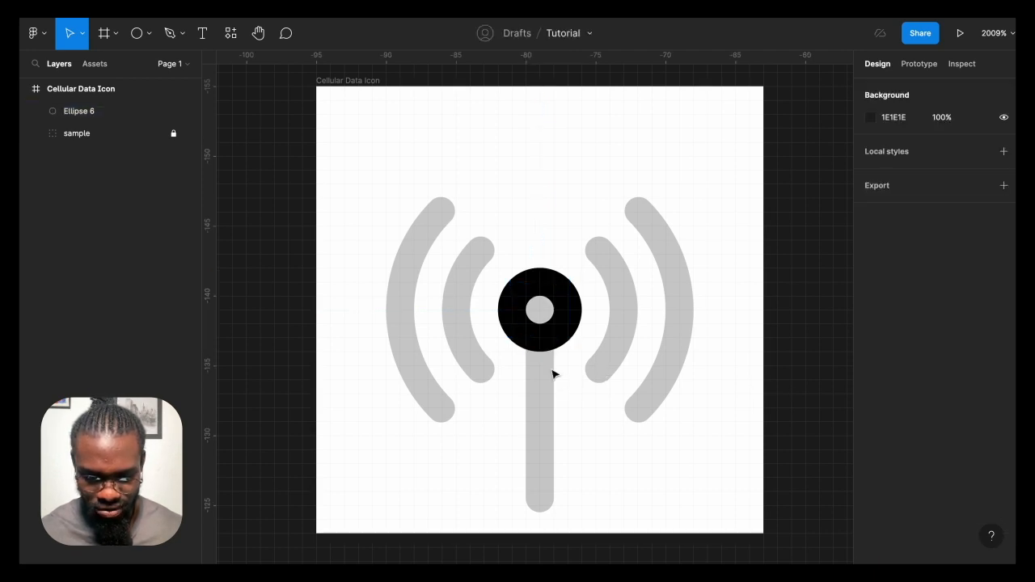
Step: Duplicate the small centre circle and enlarge the copy about its centre to 12 × 12
{"action": "left_click", "coordinate": [542, 334]}
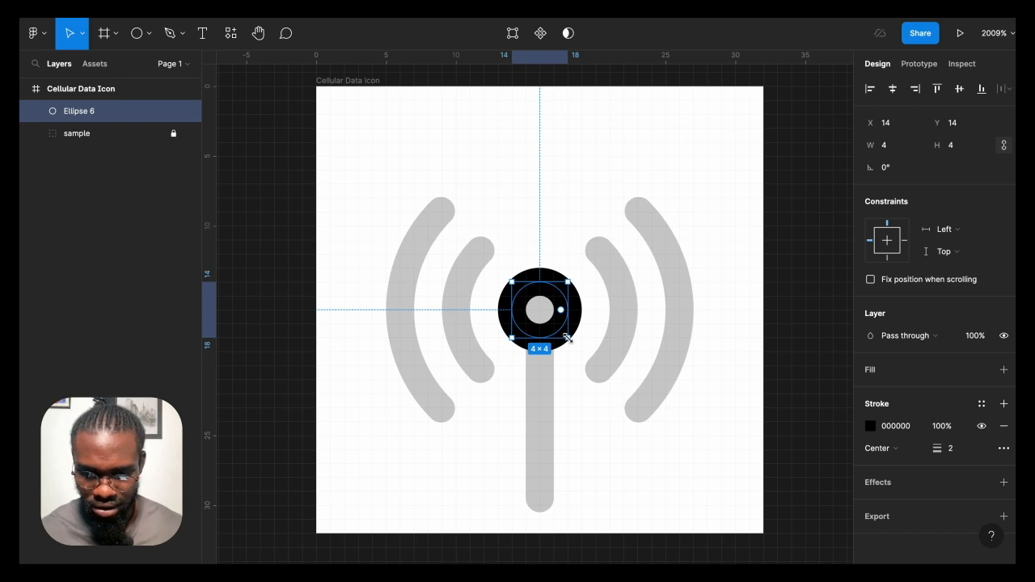
{"action": "key", "text": "ctrl+d"}
{"action": "left_click_drag", "start_coordinate": [567, 338], "coordinate": [620, 393]}
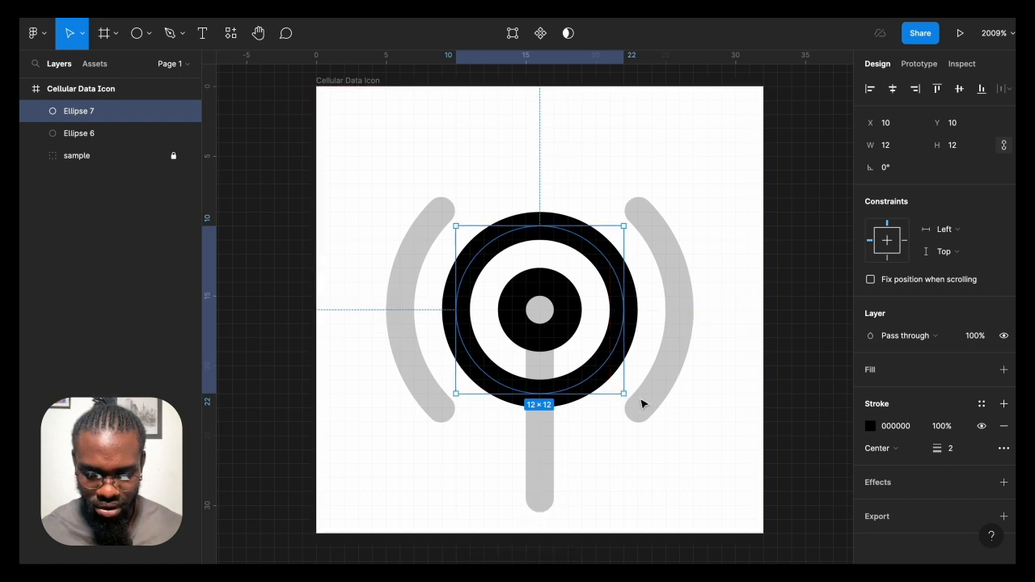
{"action": "left_click", "coordinate": [628, 453]}
Step: Duplicate the 12 × 12 ring and enlarge the copy about its centre to 20 × 20
{"action": "left_click", "coordinate": [577, 391]}
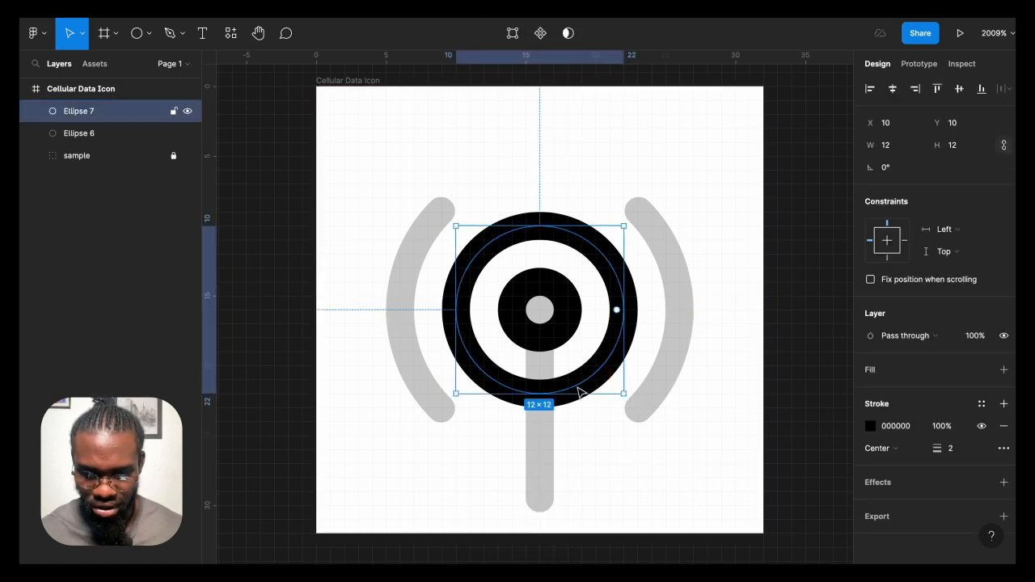
{"action": "key", "text": "ctrl+d"}
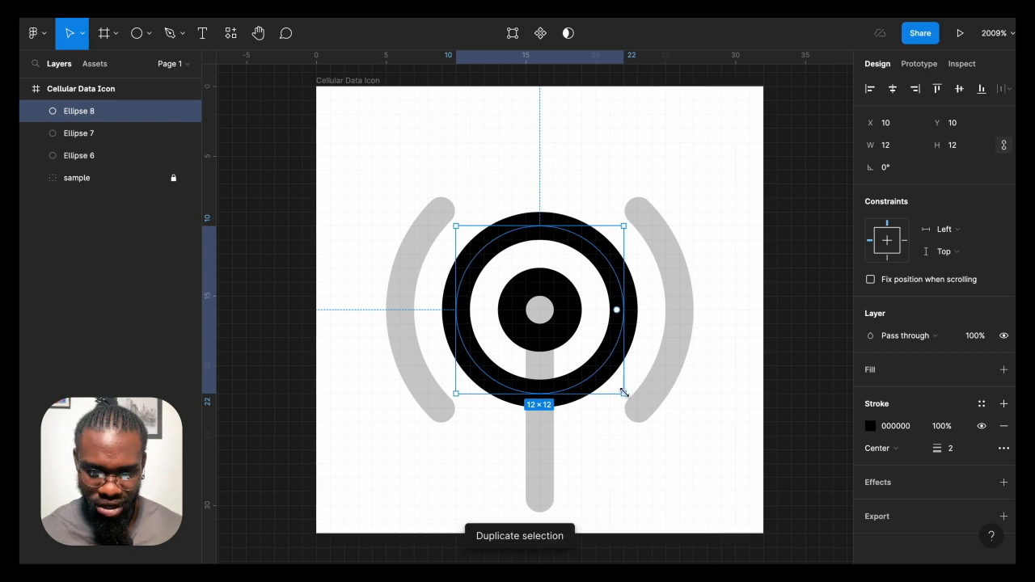
{"action": "left_click_drag", "start_coordinate": [622, 395], "coordinate": [676, 447]}
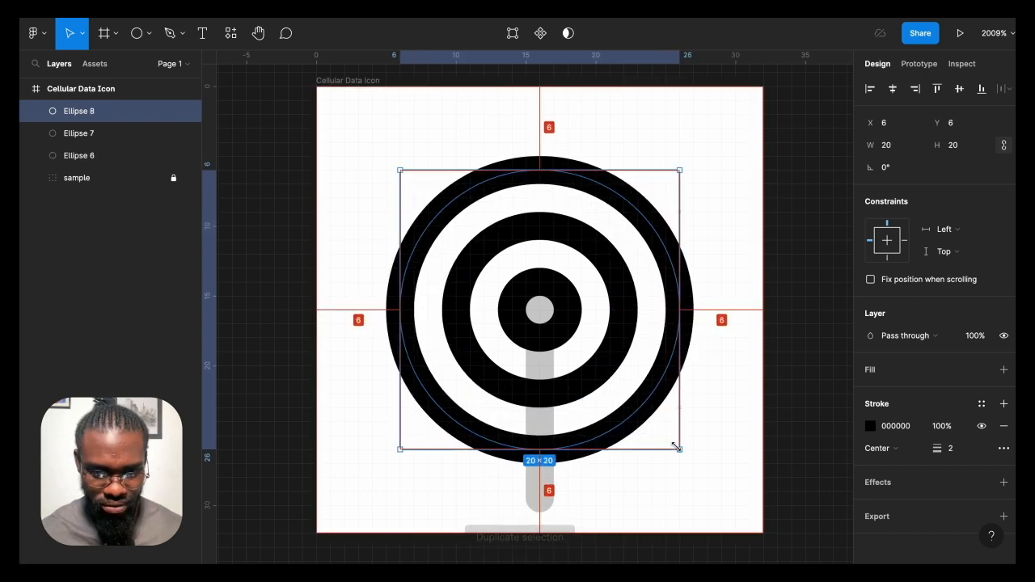
{"action": "left_click", "coordinate": [129, 179]}
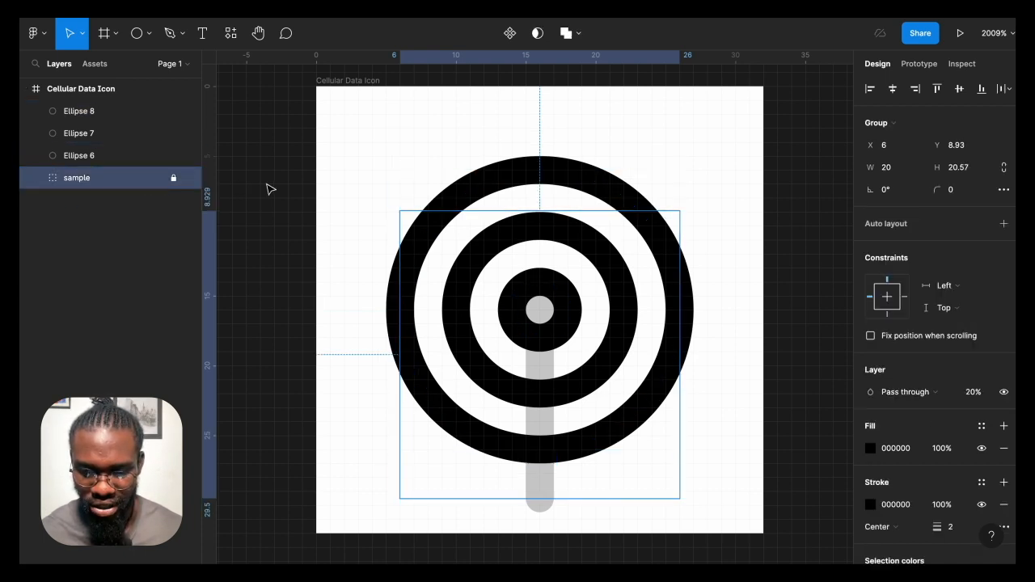
{"action": "left_click", "coordinate": [383, 173]}
Step: Turn the outermost ring into a right-facing quarter arc with a -25% sweep starting at 45°
{"action": "scroll", "coordinate": [481, 234], "scroll_direction": "down", "scroll_amount": 3}
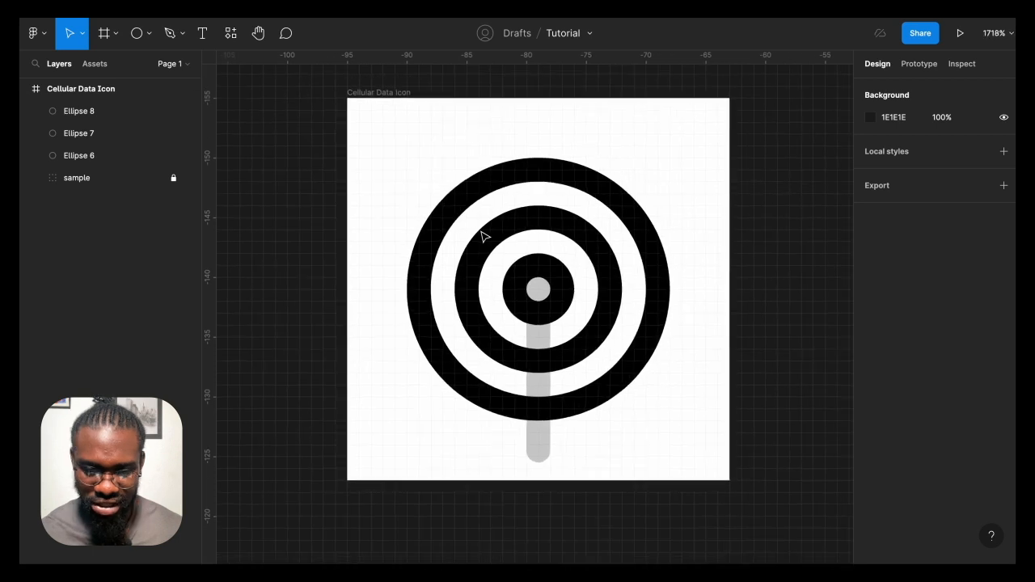
{"action": "left_click", "coordinate": [619, 205]}
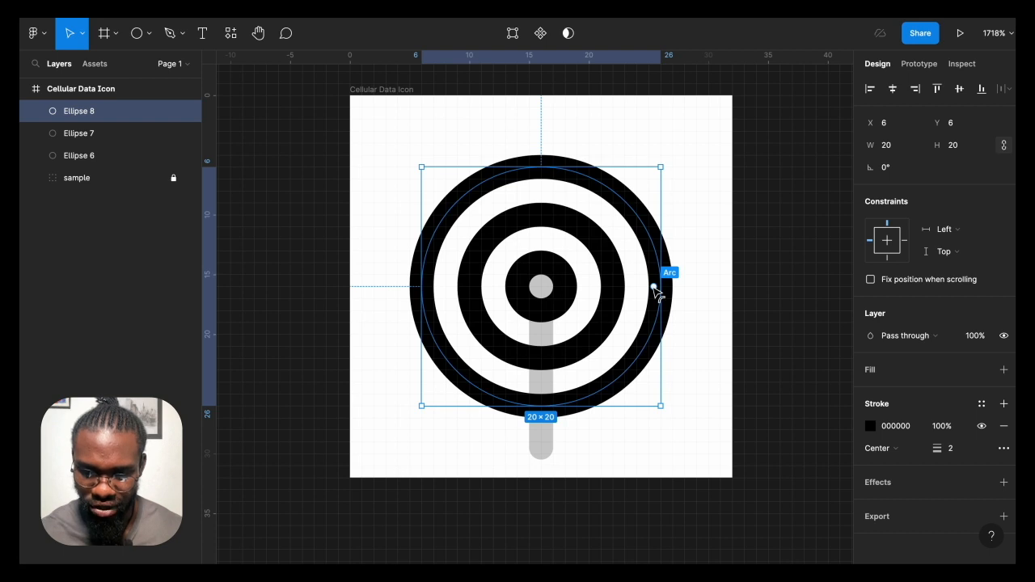
{"action": "left_click_drag", "start_coordinate": [655, 289], "coordinate": [547, 230]}
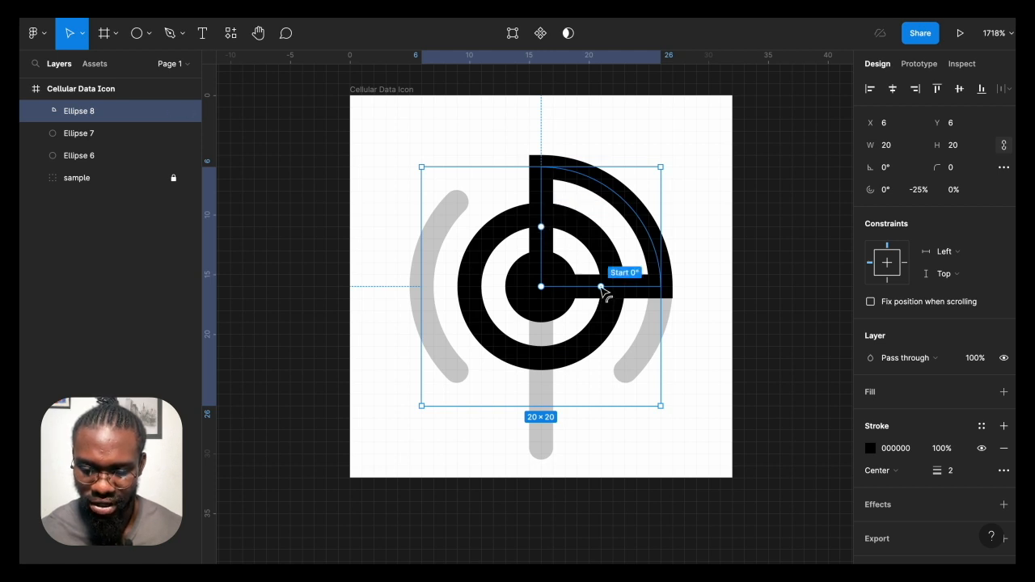
{"action": "left_click_drag", "start_coordinate": [602, 287], "coordinate": [591, 334]}
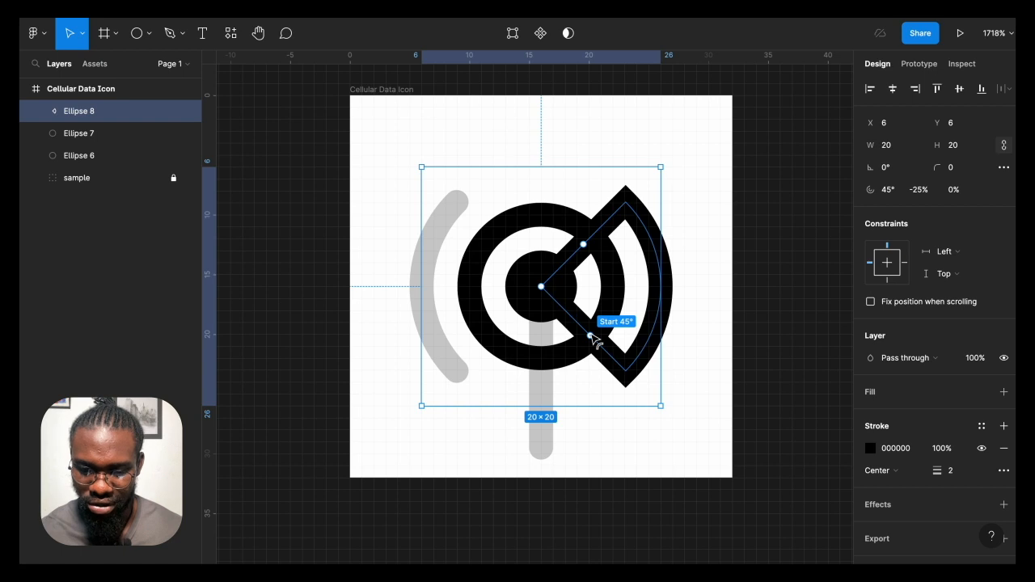
{"action": "left_click", "coordinate": [383, 251]}
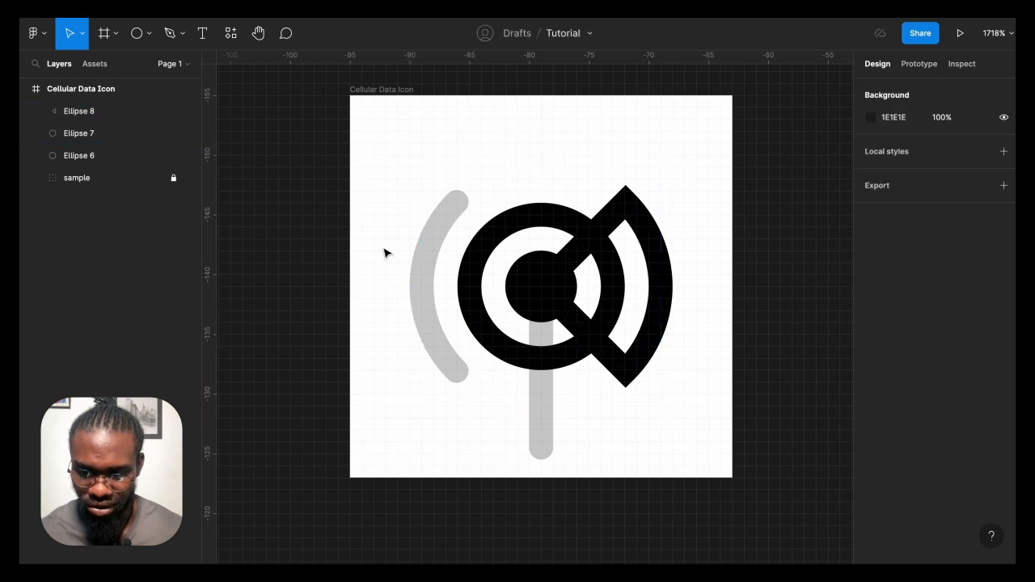
Step: Turn the 12 × 12 ring into a right-facing quarter arc with a -25% sweep and a 45° start
{"action": "left_click", "coordinate": [512, 236]}
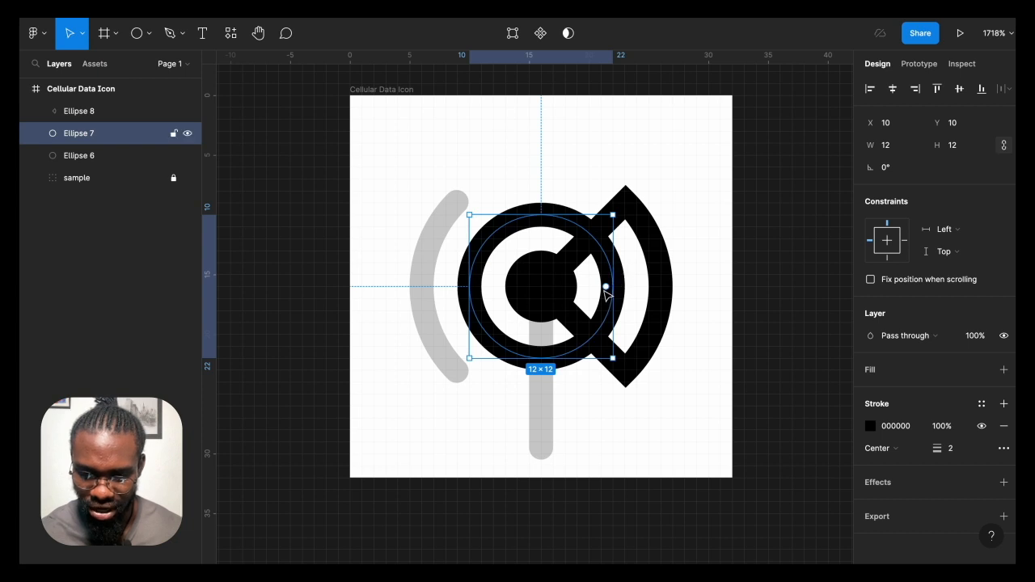
{"action": "left_click_drag", "start_coordinate": [608, 291], "coordinate": [543, 235]}
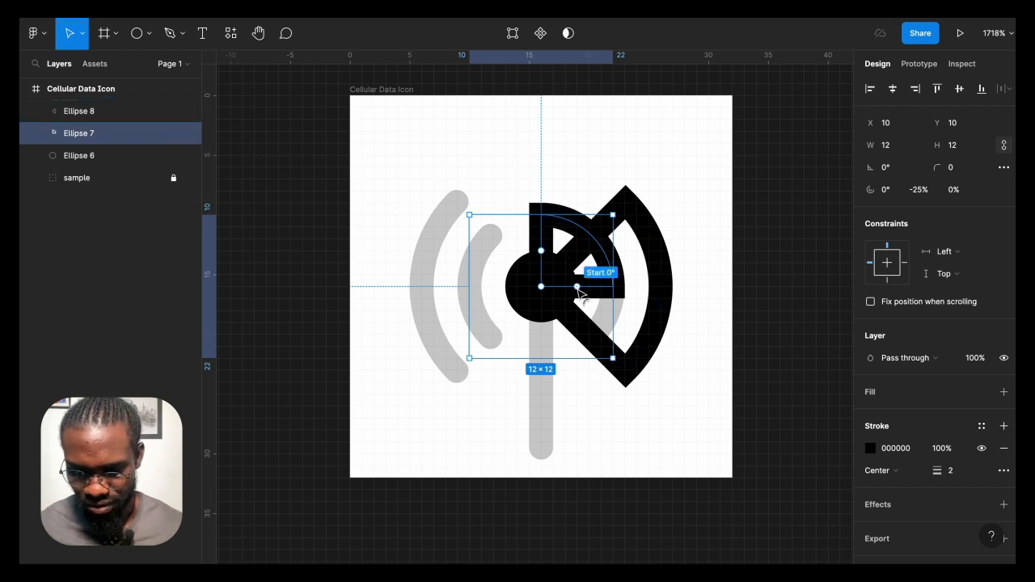
{"action": "left_click_drag", "start_coordinate": [579, 291], "coordinate": [581, 334]}
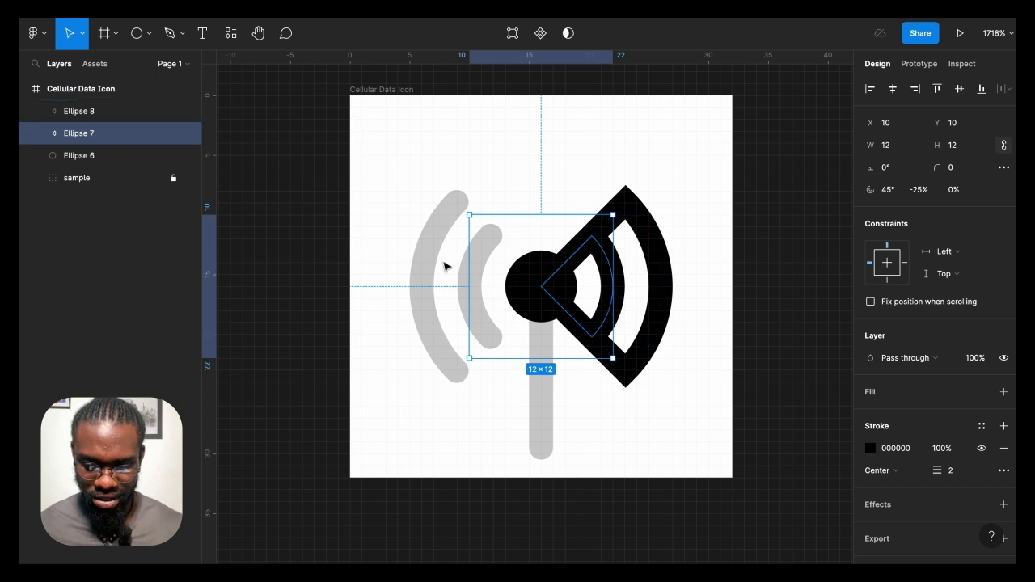
{"action": "left_click", "coordinate": [418, 185]}
Step: Duplicate the outer quarter wedge and flip the copy horizontally to the opposite side
{"action": "left_click", "coordinate": [616, 212]}
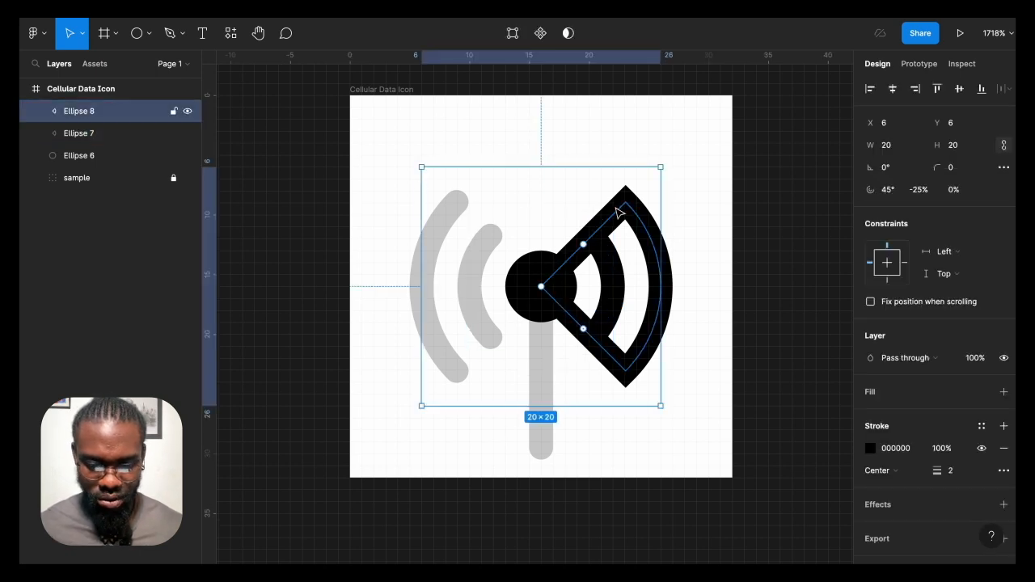
{"action": "key", "text": "ctrl+d"}
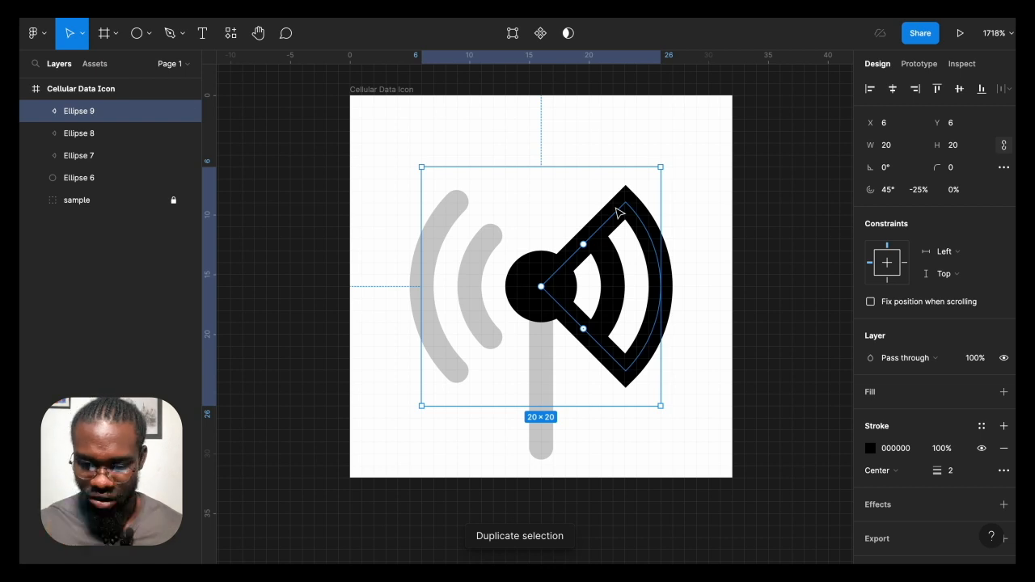
{"action": "key", "text": "shift+h"}
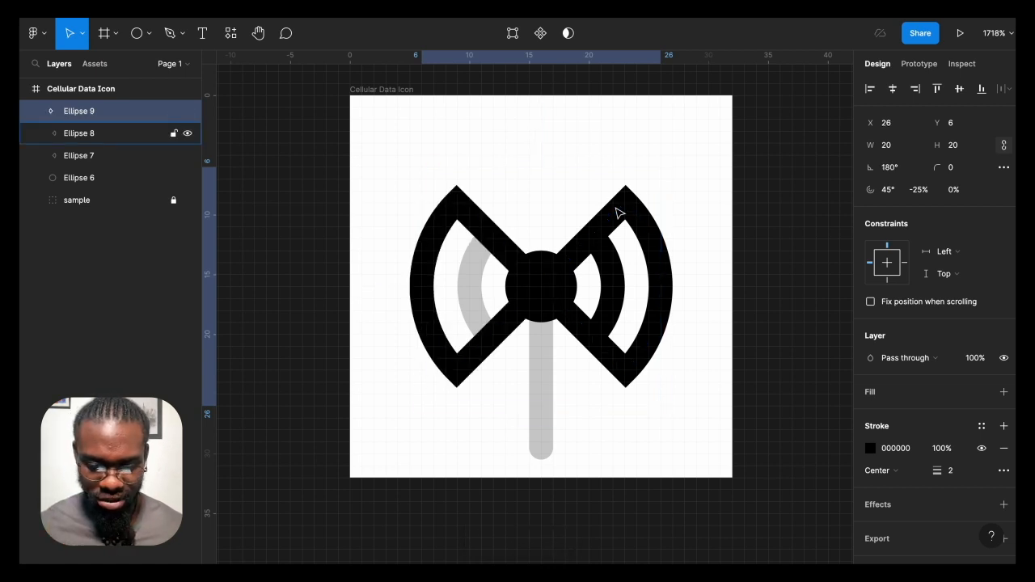
Step: Duplicate the inner 12 × 12 wedge and flip the copy horizontally to the opposite side
{"action": "left_click", "coordinate": [612, 288]}
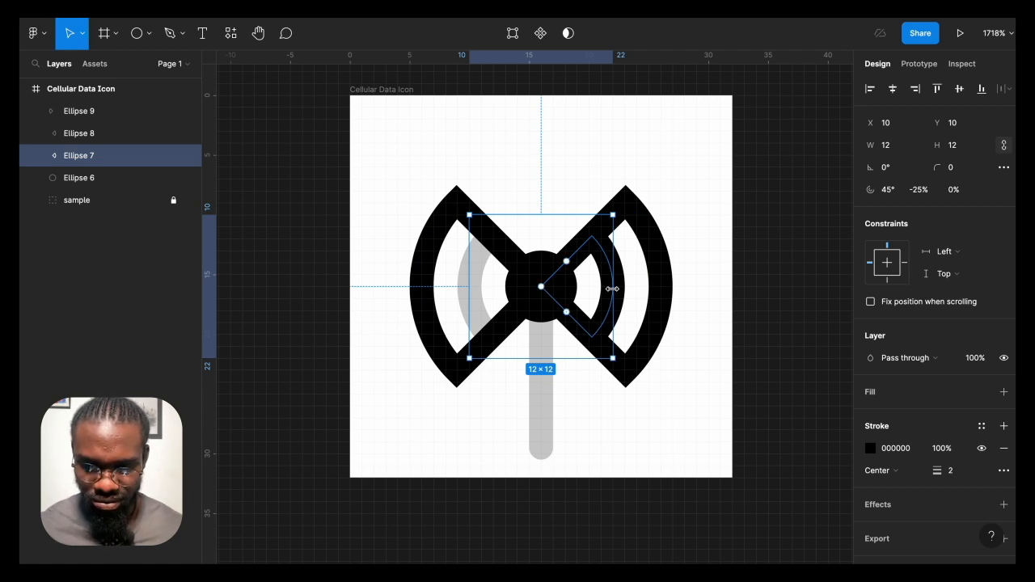
{"action": "key", "text": "ctrl+d"}
{"action": "key", "text": "shift+h"}
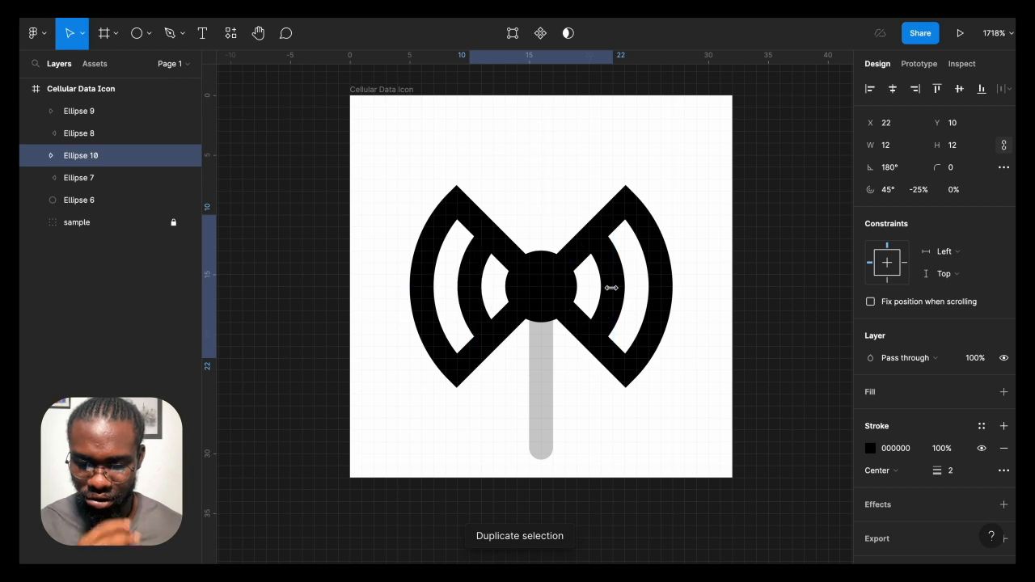
{"action": "left_click", "coordinate": [502, 158]}
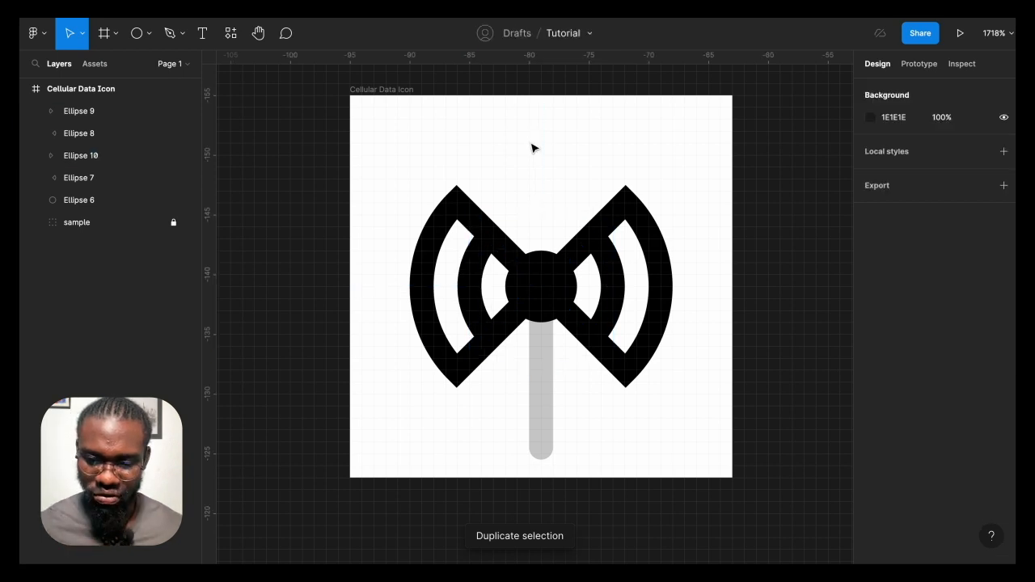
Step: Open the outer right wedge into a plain arc by deleting its vector point at the icon's centre
{"action": "left_click", "coordinate": [611, 216]}
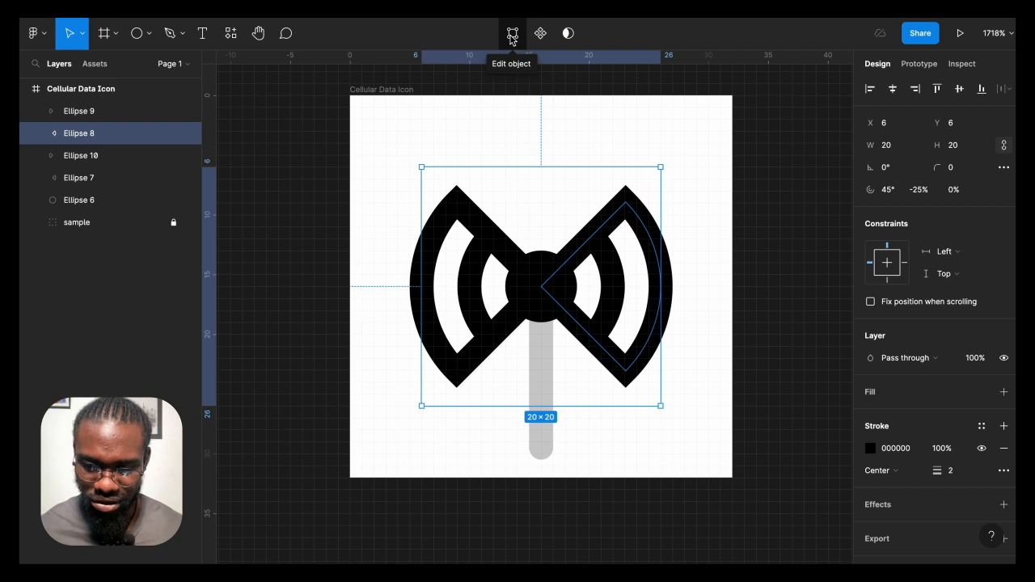
{"action": "left_click", "coordinate": [512, 34]}
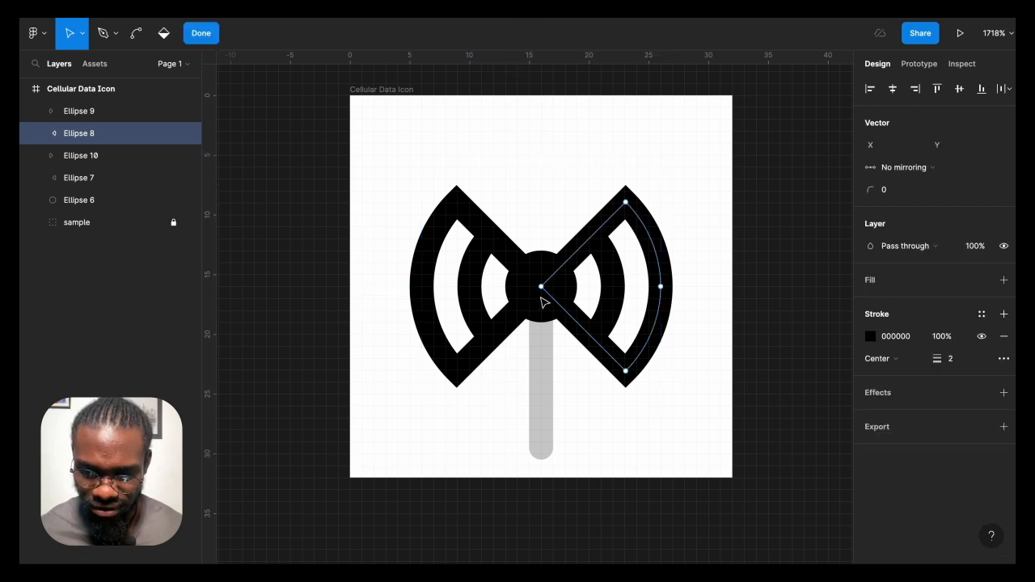
{"action": "left_click", "coordinate": [541, 287]}
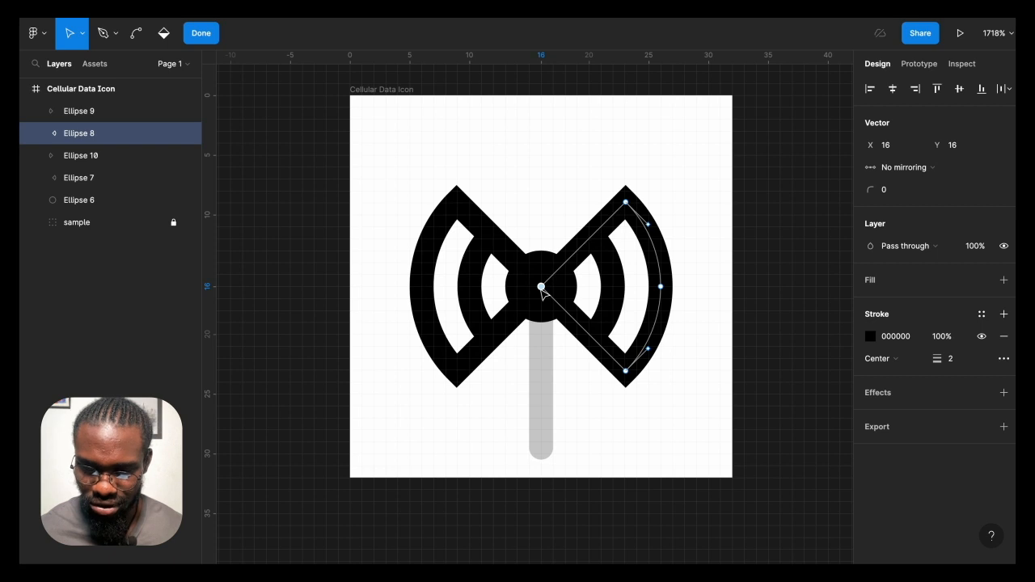
{"action": "key", "text": "Delete"}
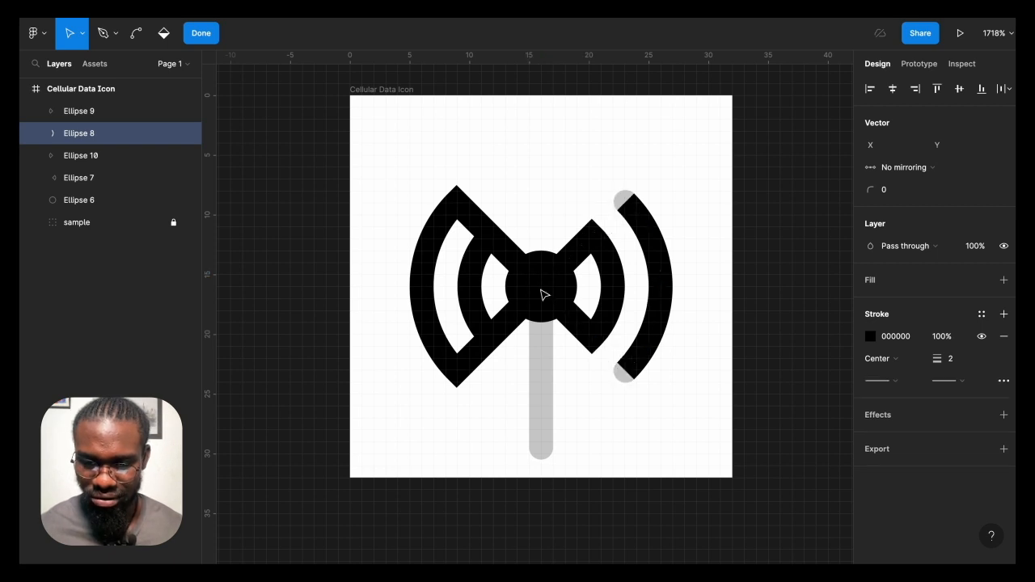
{"action": "key", "text": "Escape"}
{"action": "left_click", "coordinate": [536, 185]}
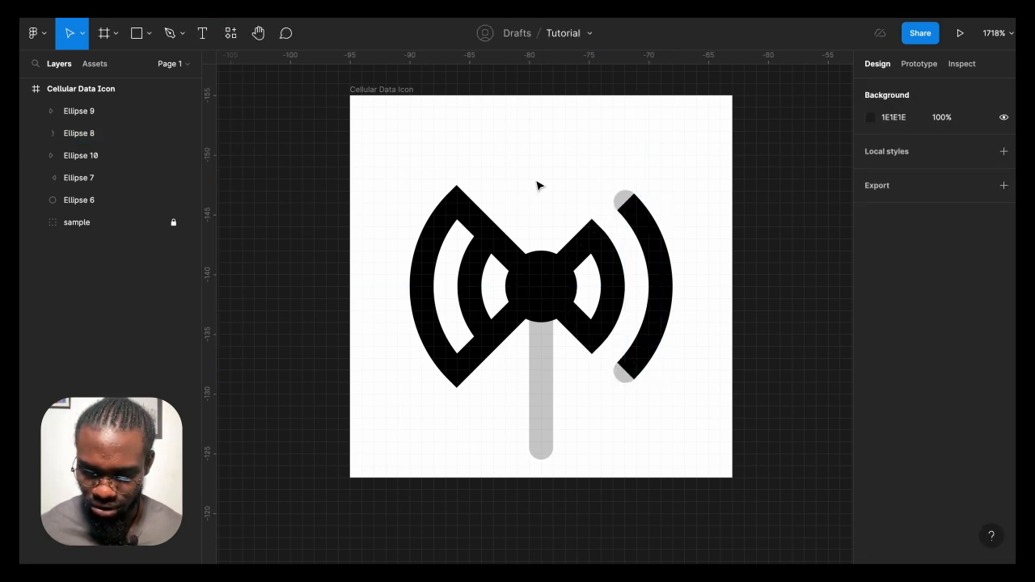
Step: Delete the centre vector point of the inner 12 × 12 right wedge so only its curved arc remains
{"action": "left_click", "coordinate": [602, 255]}
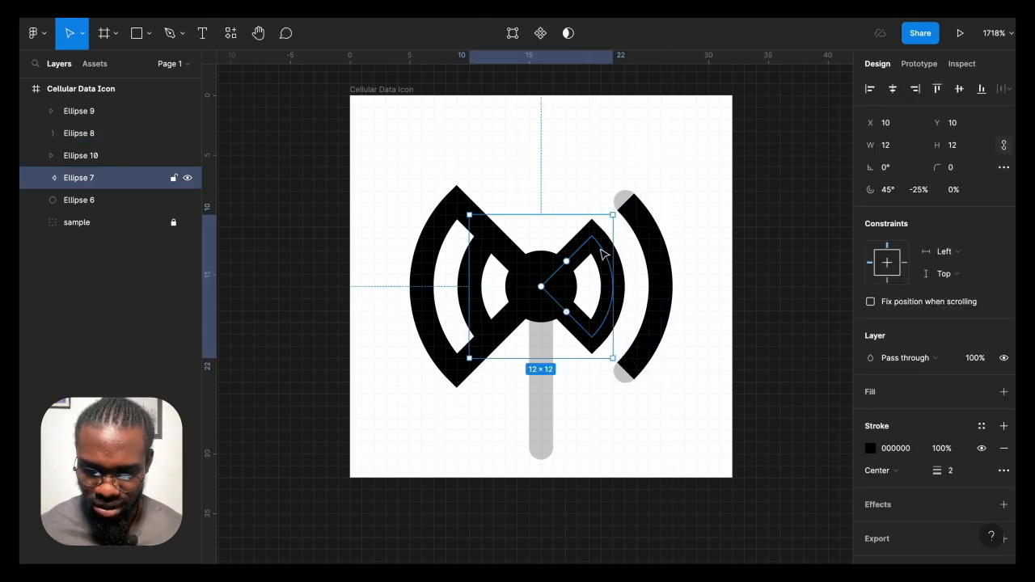
{"action": "double_click", "coordinate": [540, 282]}
{"action": "left_click", "coordinate": [541, 287]}
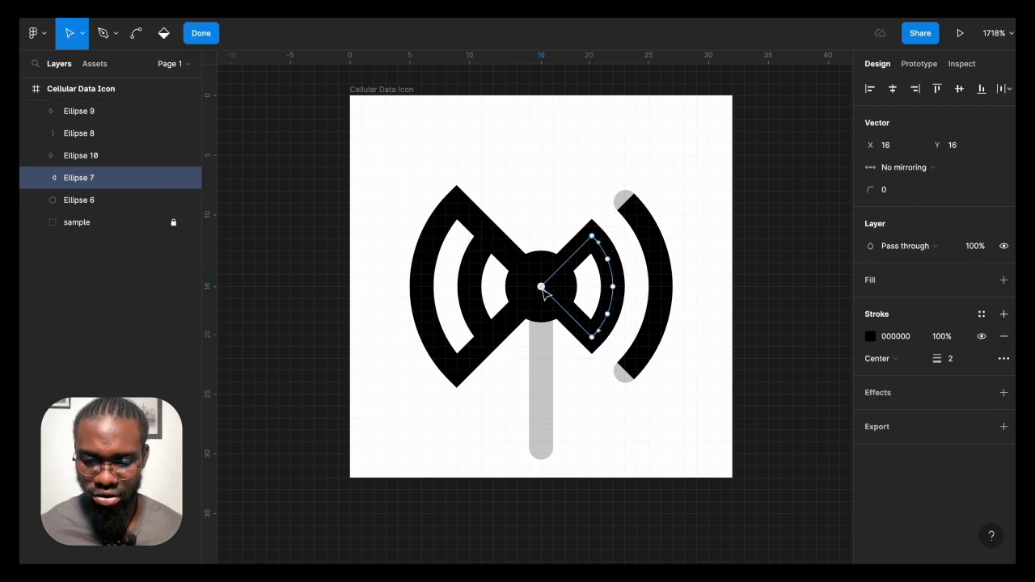
{"action": "key", "text": "Delete"}
{"action": "key", "text": "Escape"}
{"action": "left_click", "coordinate": [515, 215]}
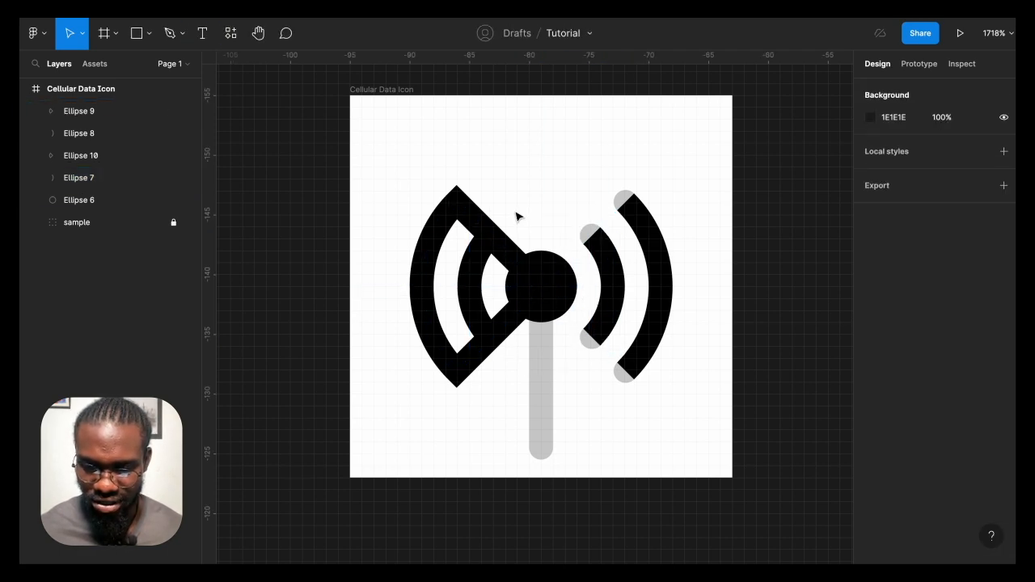
Step: Reduce the outer left wedge to an open arc by removing its vector point at the centre
{"action": "left_click", "coordinate": [502, 256]}
{"action": "double_click", "coordinate": [501, 255]}
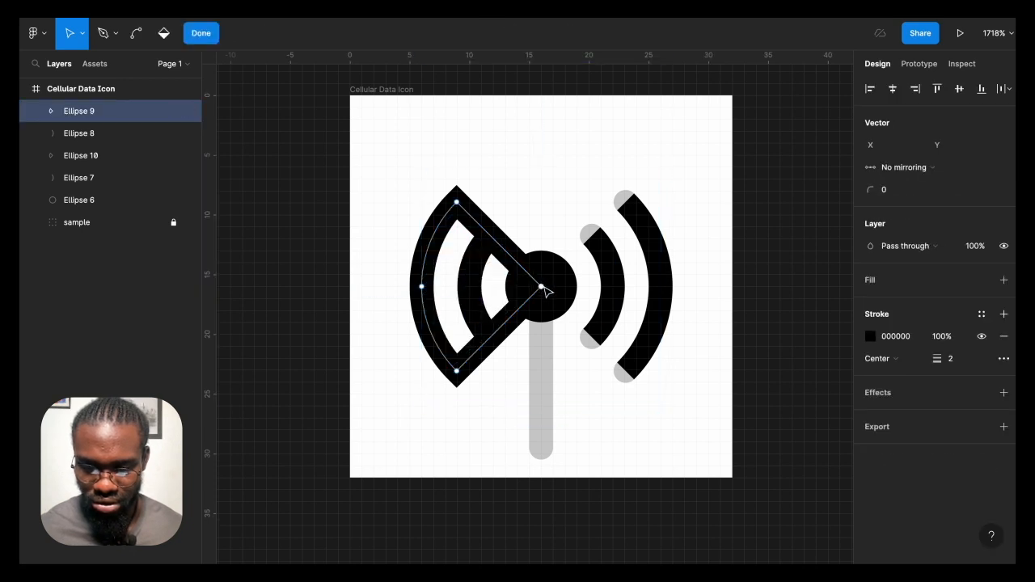
{"action": "left_click", "coordinate": [540, 287]}
{"action": "key", "text": "Delete"}
{"action": "key", "text": "Escape"}
{"action": "left_click", "coordinate": [515, 182]}
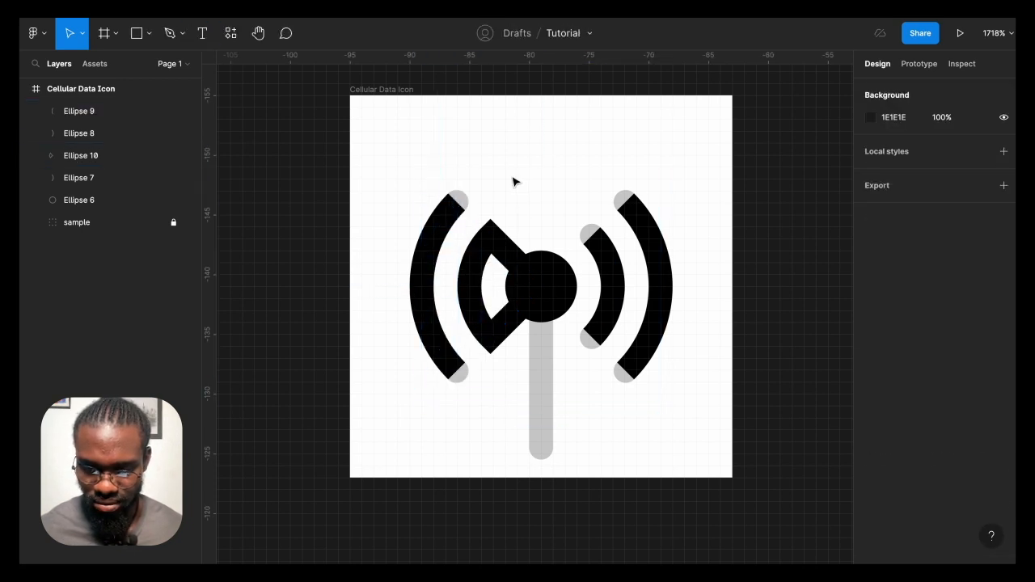
Step: Remove the inner left wedge's centre vector point, leaving just the curved arc
{"action": "double_click", "coordinate": [490, 251]}
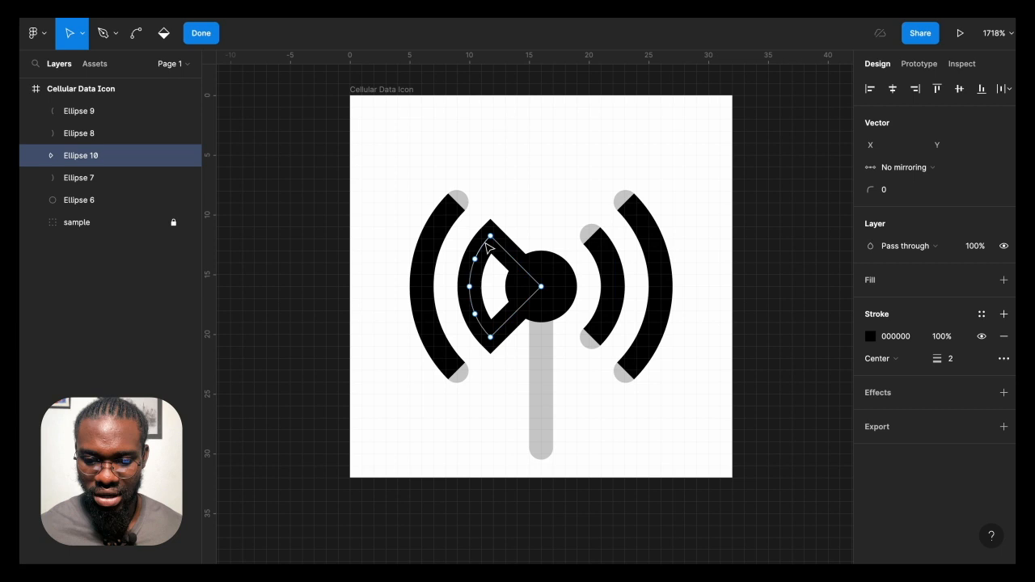
{"action": "left_click", "coordinate": [541, 287]}
{"action": "key", "text": "Delete"}
{"action": "key", "text": "Escape"}
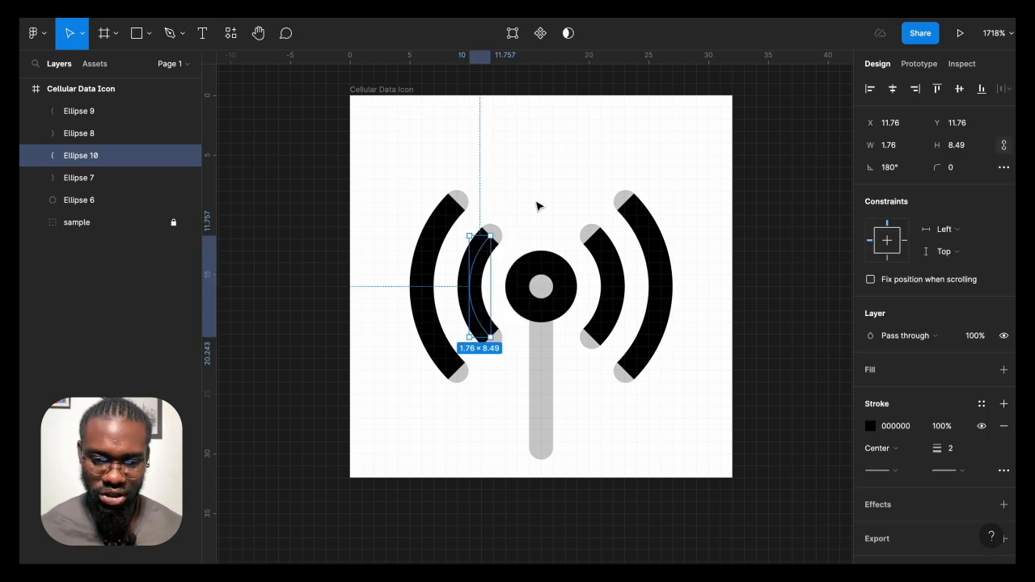
{"action": "key", "text": "Return"}
{"action": "key", "text": "Escape"}
{"action": "left_click", "coordinate": [541, 196]}
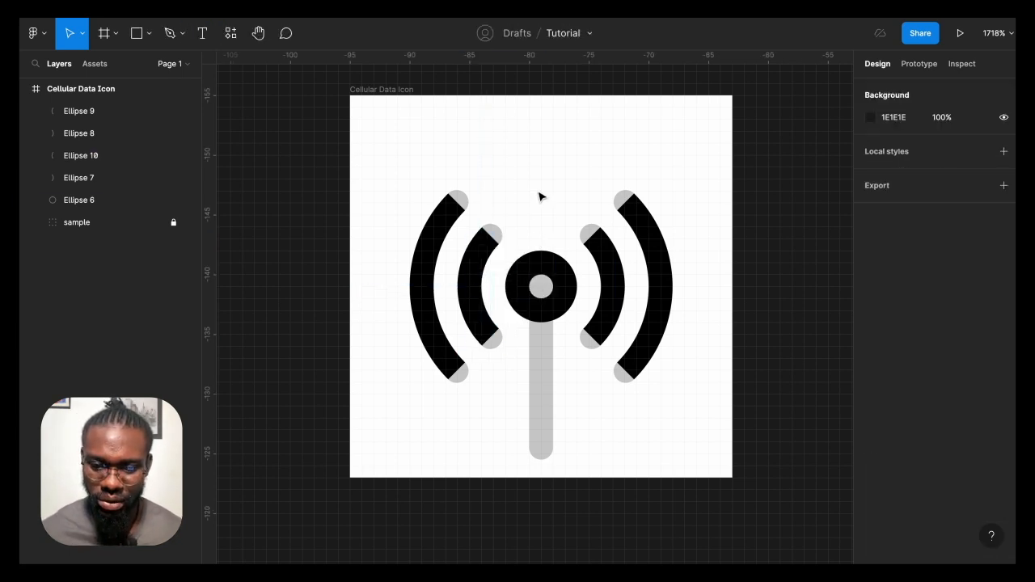
Step: Extend the central circle's vector with a straight vertical Pen line from its lowest point (16, 18) down to (16, 29.5)
{"action": "left_click", "coordinate": [537, 262]}
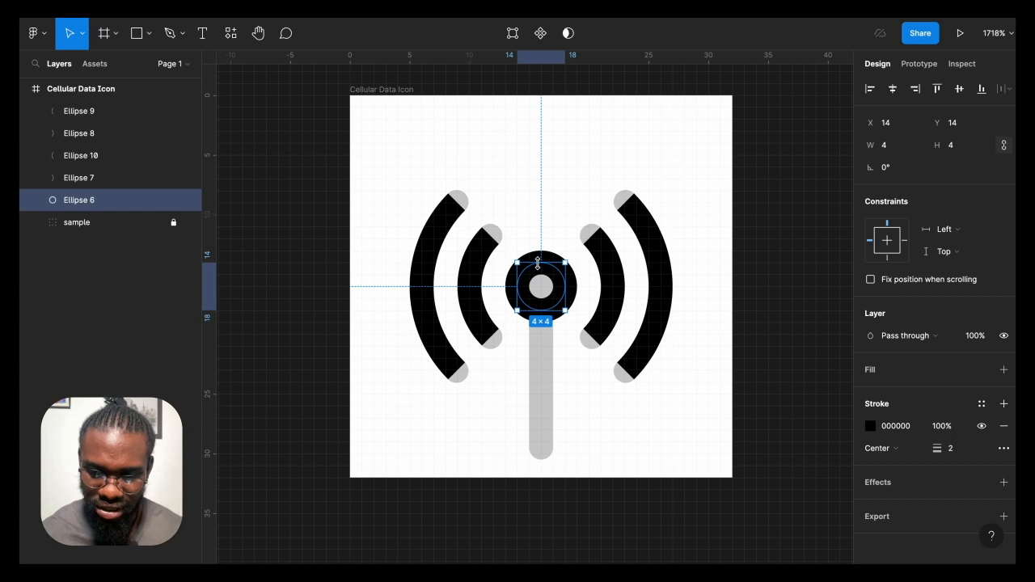
{"action": "key", "text": "Return"}
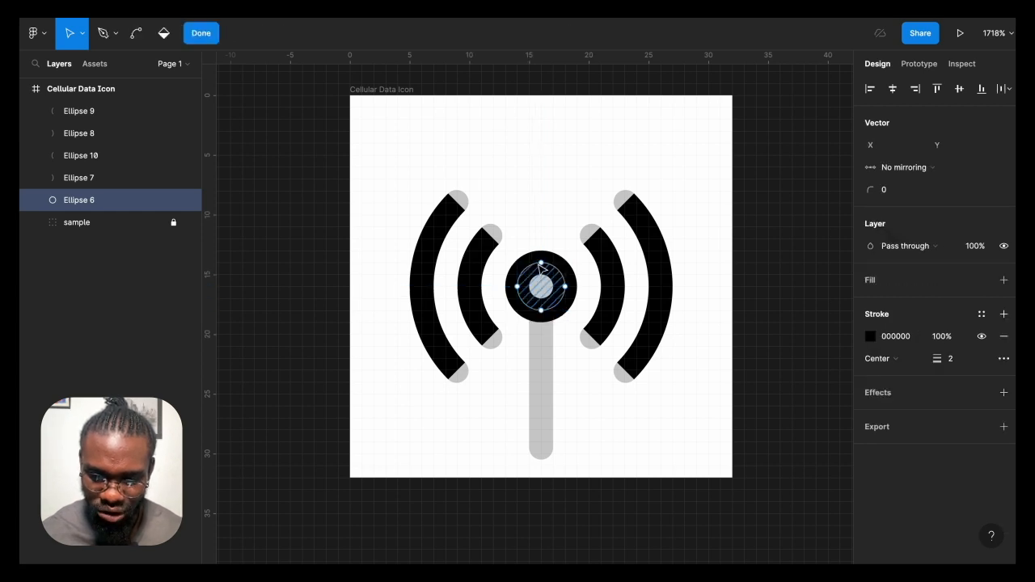
{"action": "left_click", "coordinate": [541, 312]}
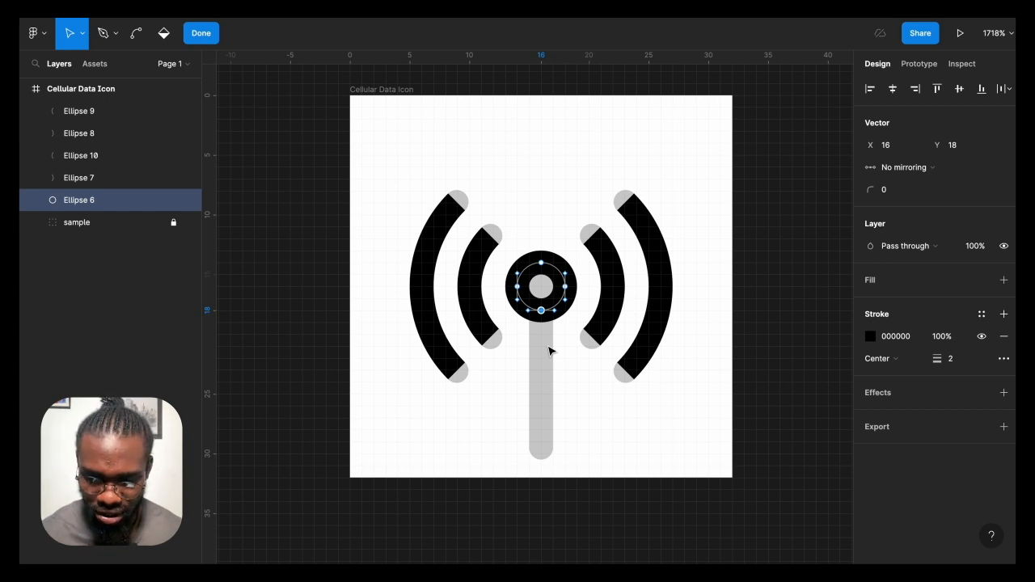
{"action": "key", "text": "p"}
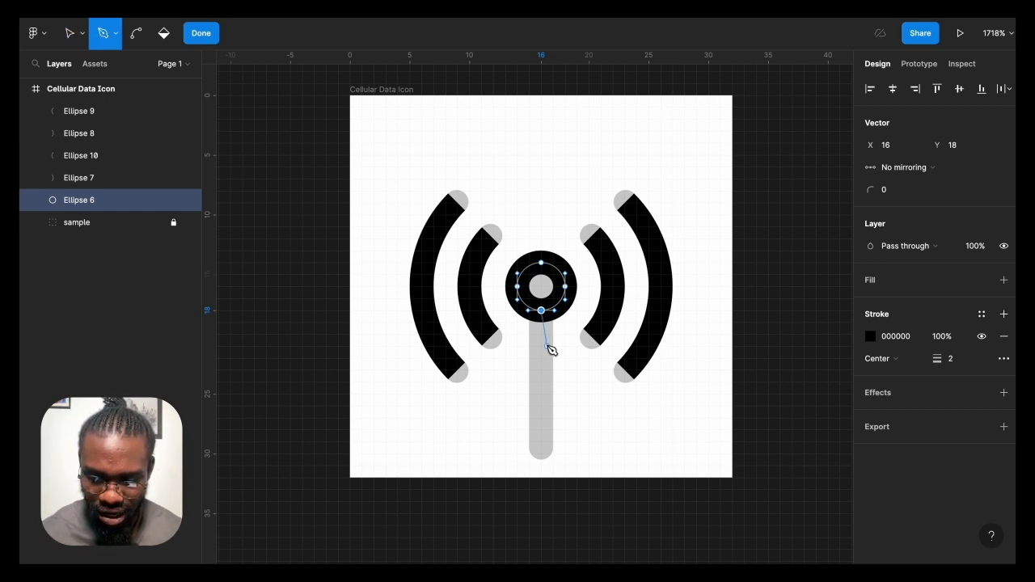
{"action": "left_click", "coordinate": [543, 449]}
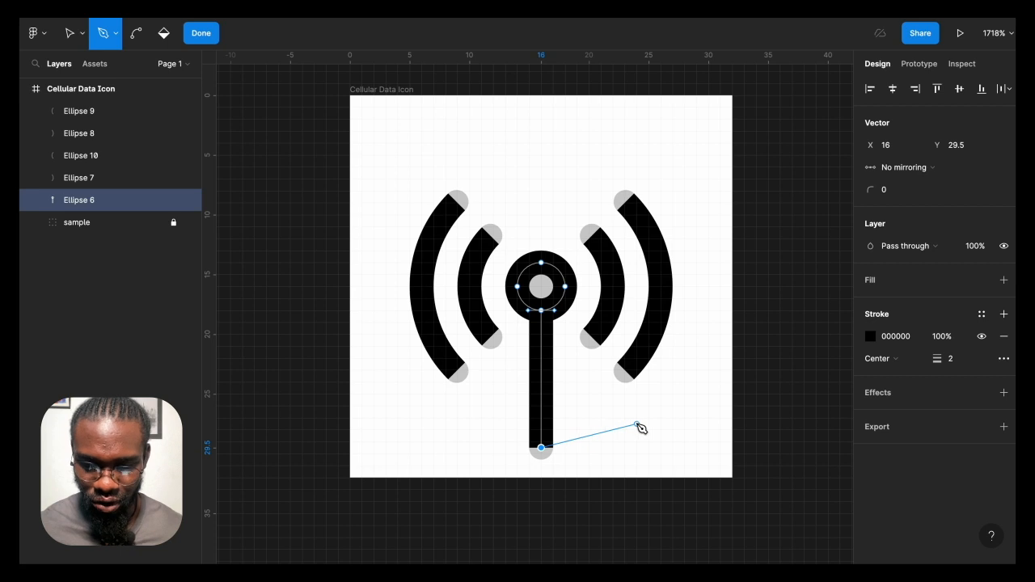
{"action": "key", "text": "Escape"}
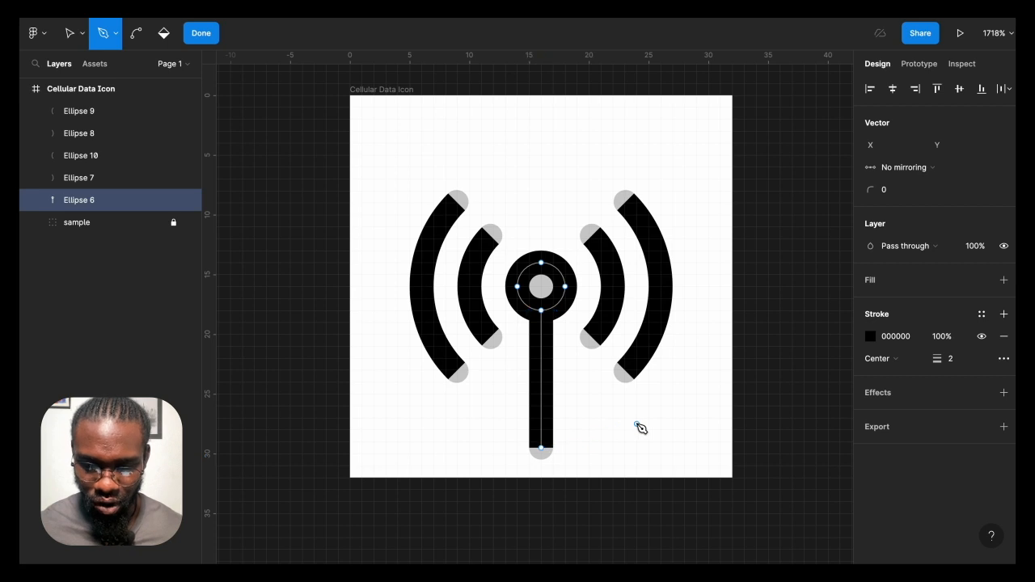
{"action": "left_click", "coordinate": [202, 33]}
Step: Select the antenna shape together with all four arcs and give their strokes Round end points
{"action": "left_click", "coordinate": [469, 278], "text": "shift"}
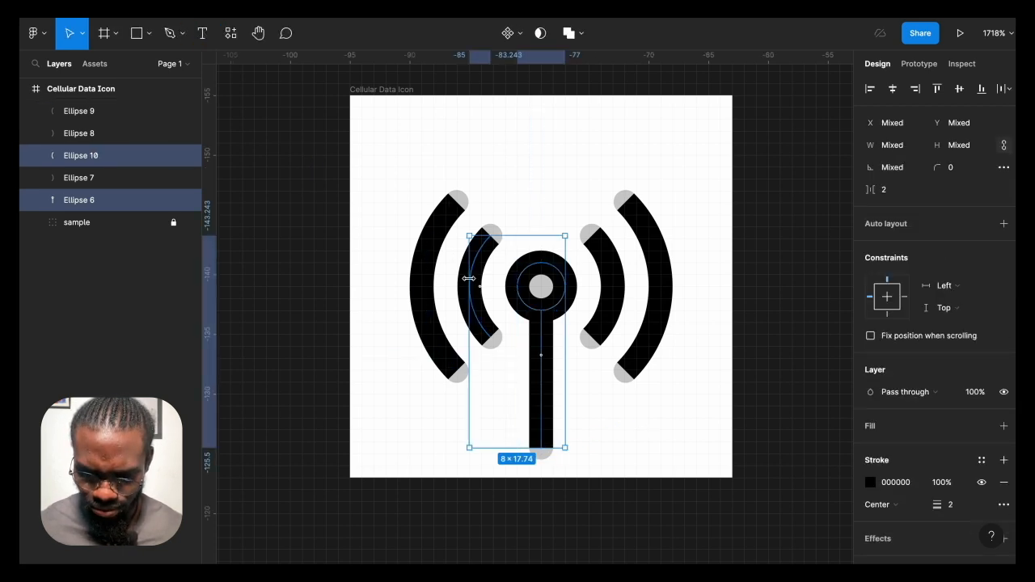
{"action": "left_click", "coordinate": [428, 279], "text": "shift"}
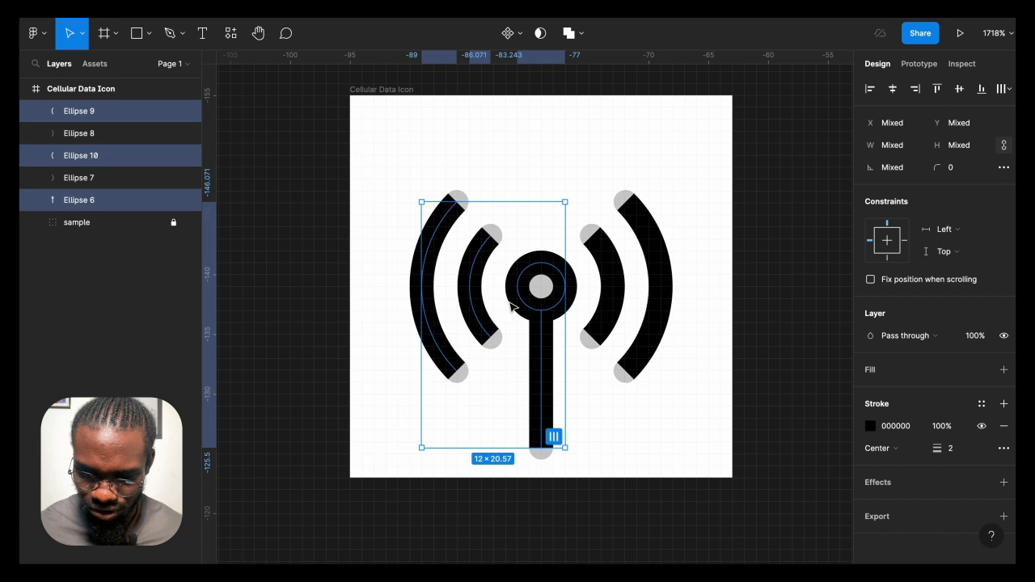
{"action": "left_click", "coordinate": [608, 310], "text": "shift"}
{"action": "left_click", "coordinate": [655, 310], "text": "shift"}
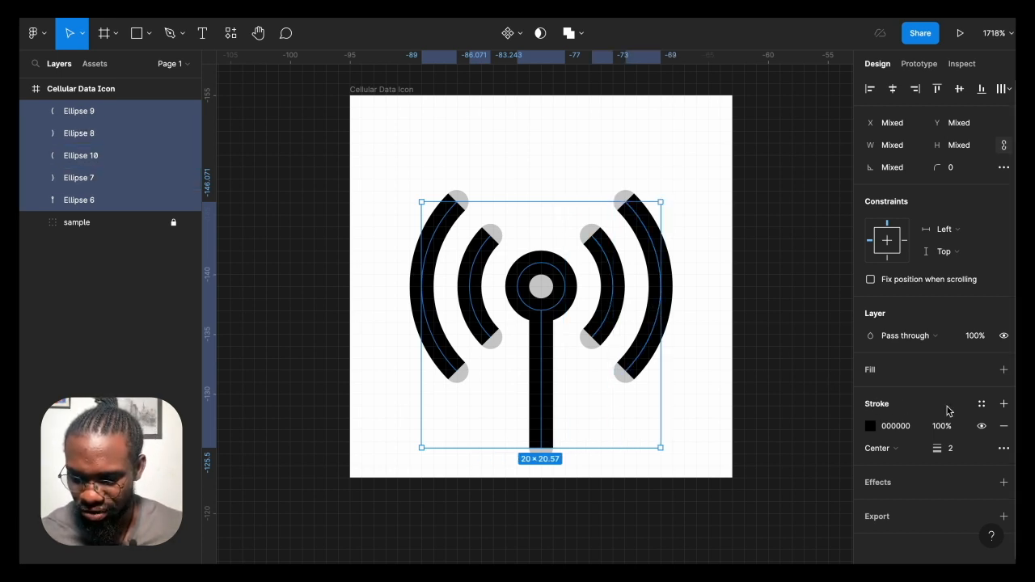
{"action": "left_click", "coordinate": [1002, 449]}
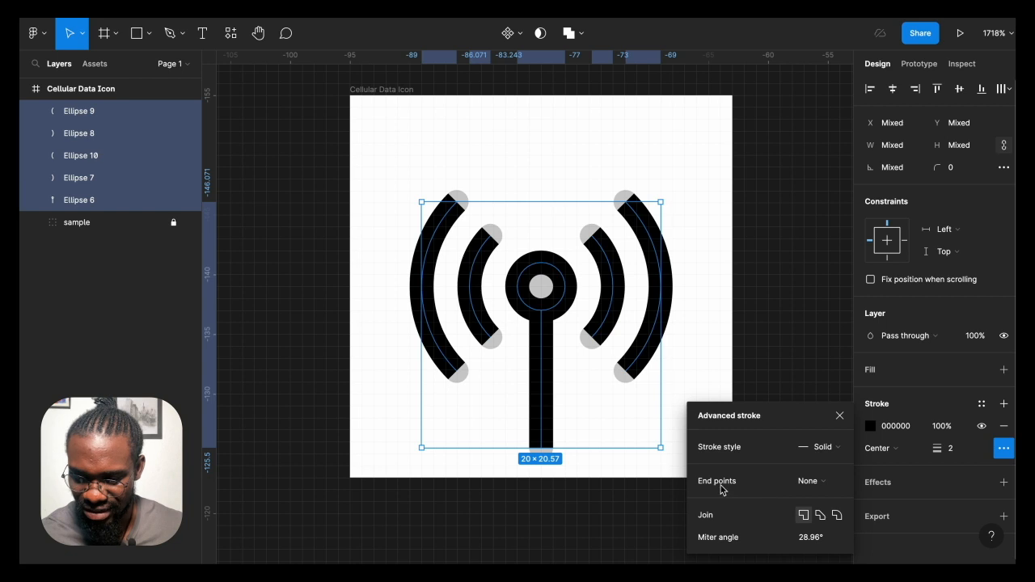
{"action": "left_click", "coordinate": [818, 483]}
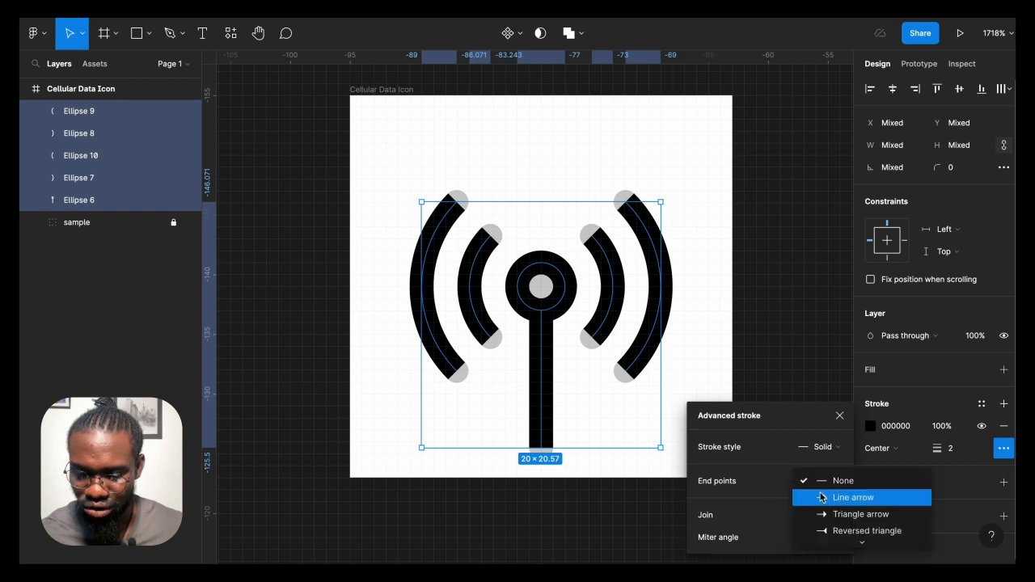
{"action": "mouse_move", "coordinate": [840, 543]}
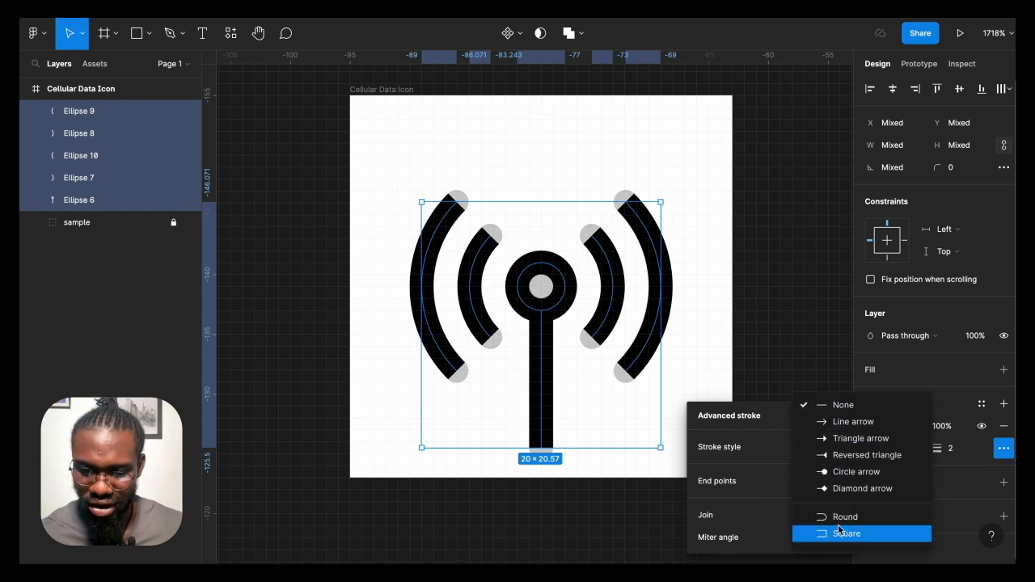
{"action": "left_click", "coordinate": [839, 518]}
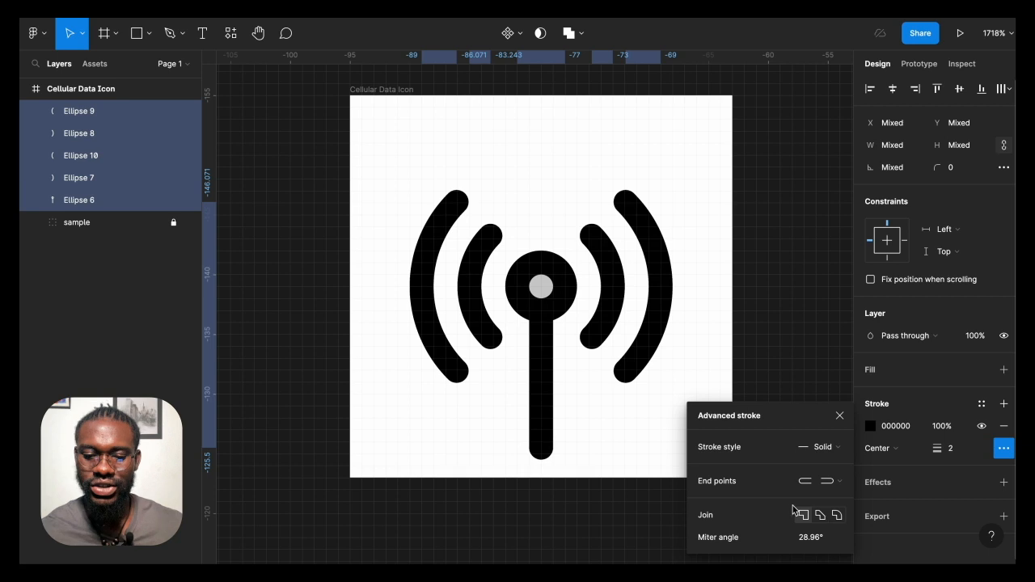
{"action": "left_click", "coordinate": [715, 284]}
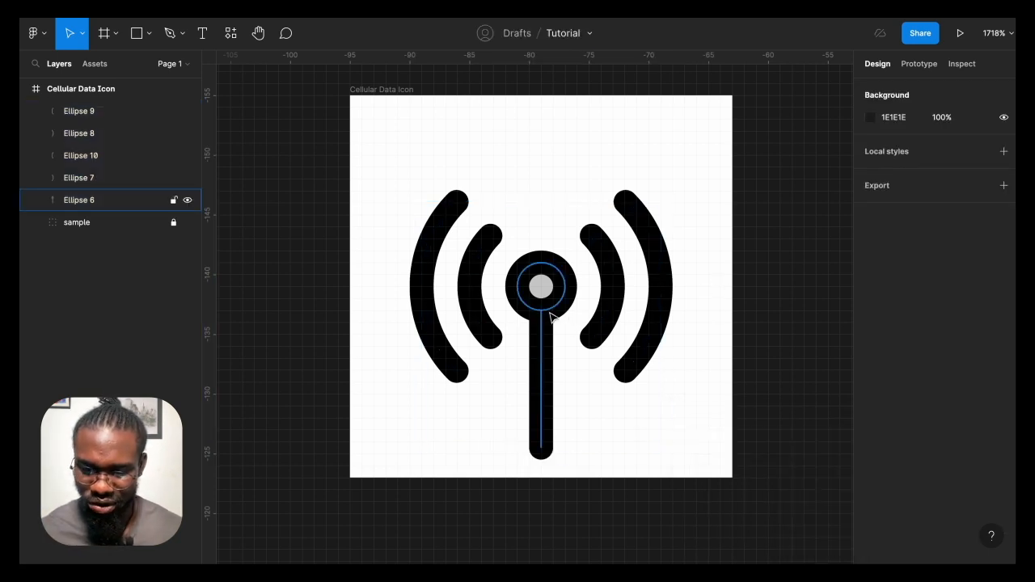
Step: Add a black fill to the antenna shape so its circular head is solid
{"action": "left_click", "coordinate": [551, 317]}
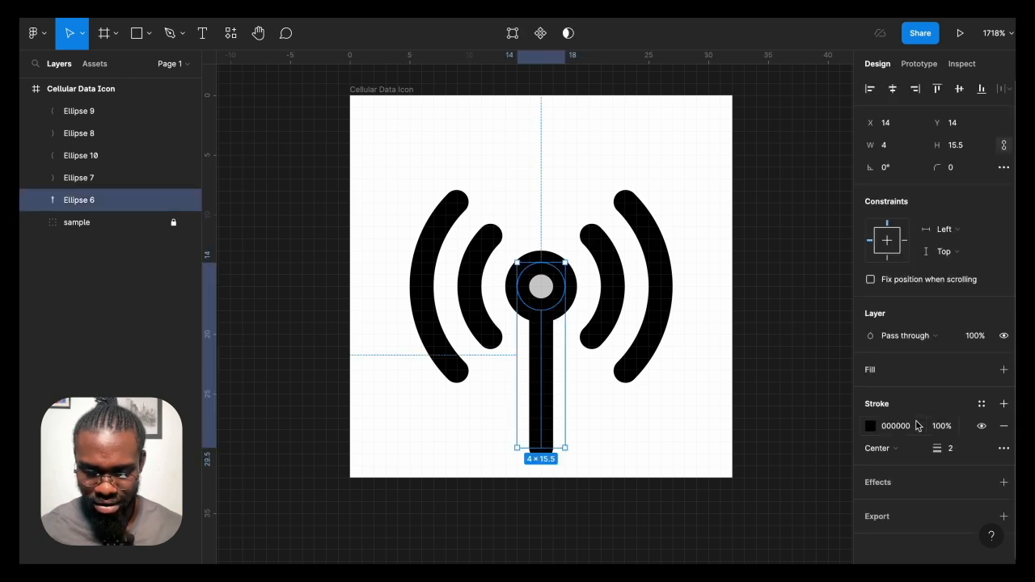
{"action": "left_click", "coordinate": [1003, 369]}
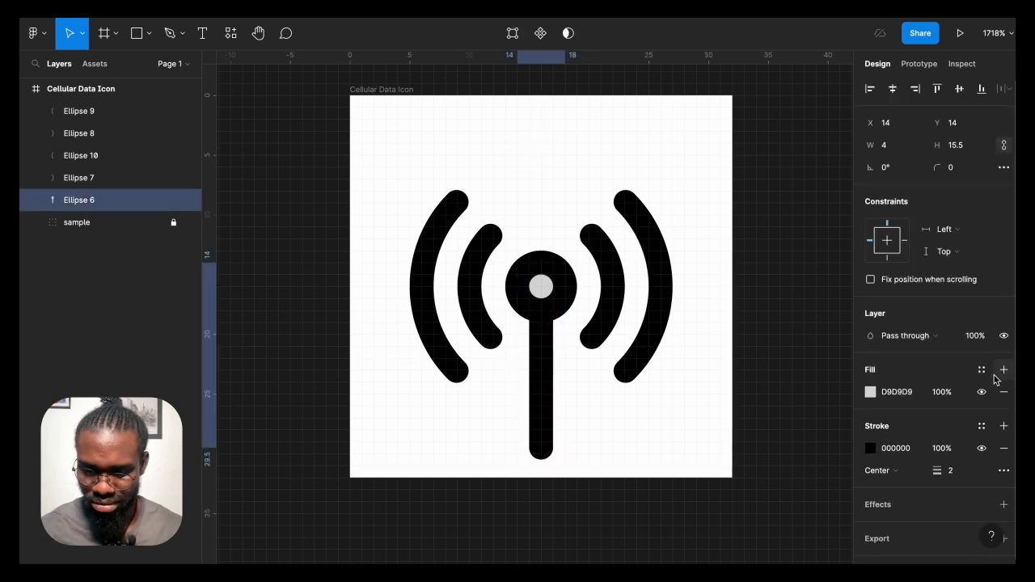
{"action": "left_click", "coordinate": [899, 393]}
{"action": "type", "text": "b"}
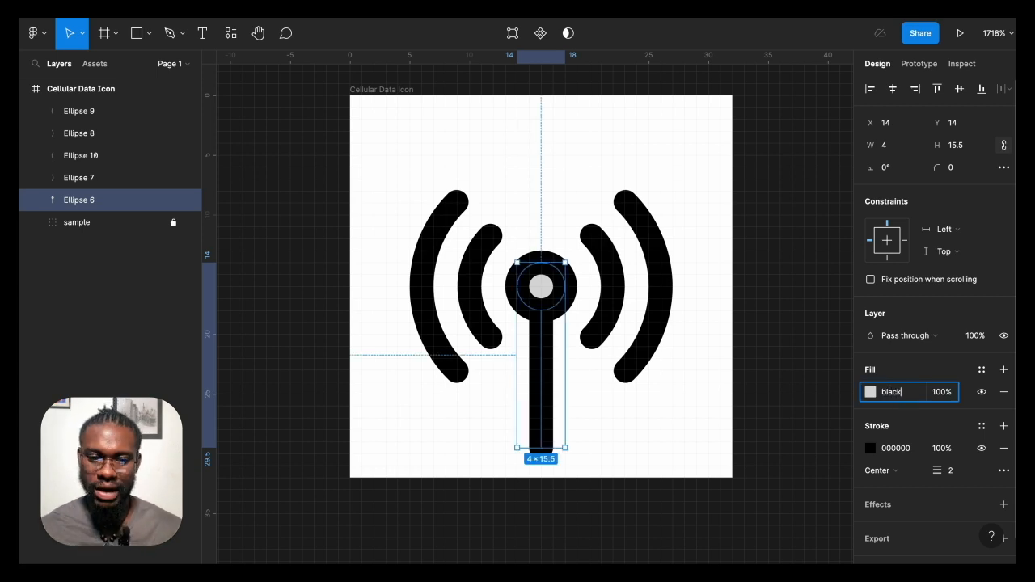
{"action": "type", "text": "lack"}
{"action": "key", "text": "Return"}
{"action": "left_click", "coordinate": [677, 408]}
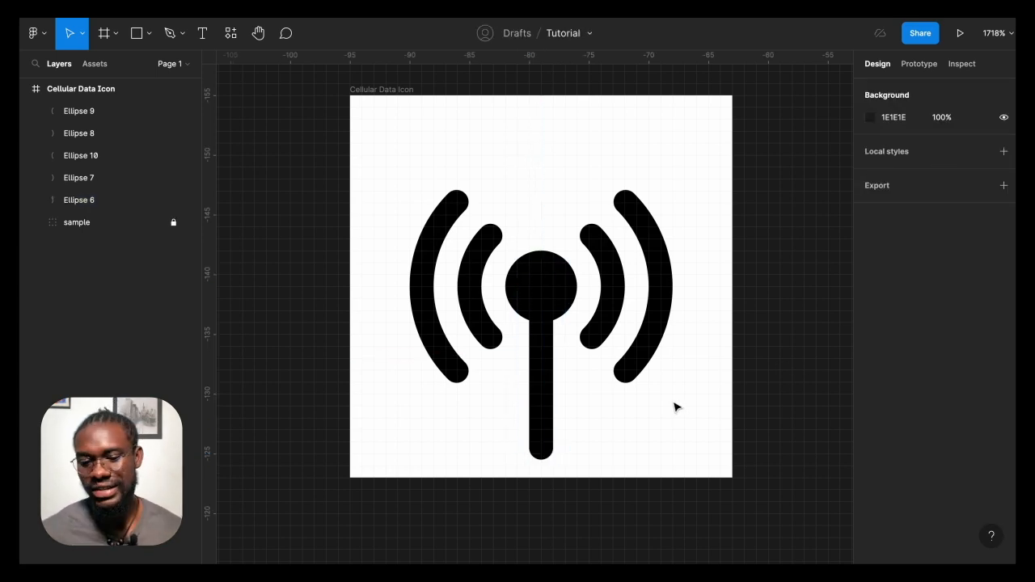